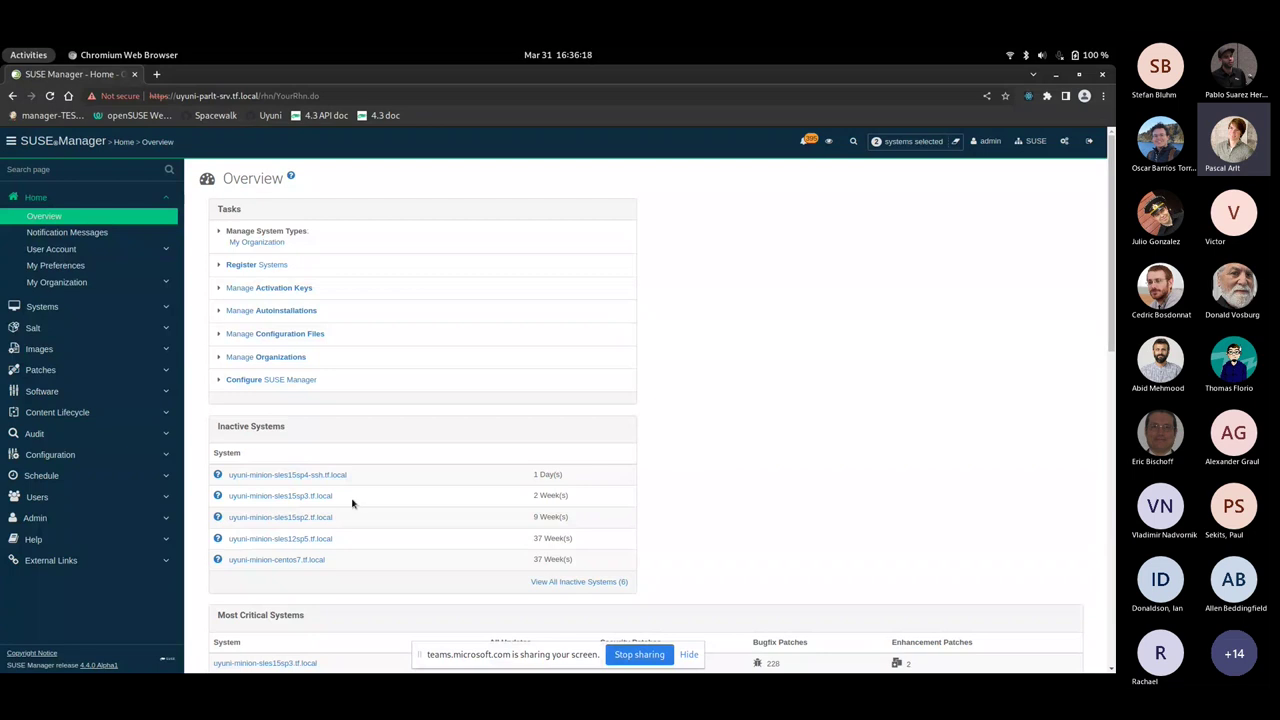
Open the Products page of the Setup Wizard and filter the product descriptions by "server 15 sp4".
click(90, 518)
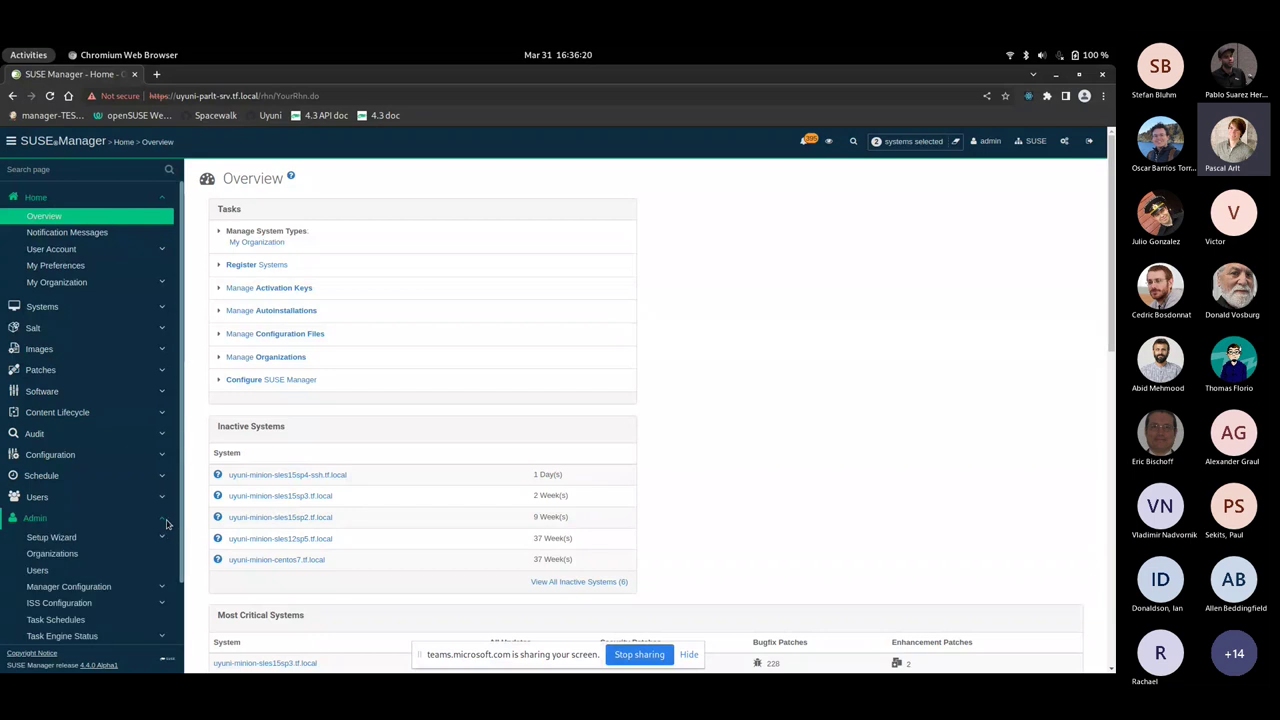
scroll(88, 527, down, 1)
click(62, 507)
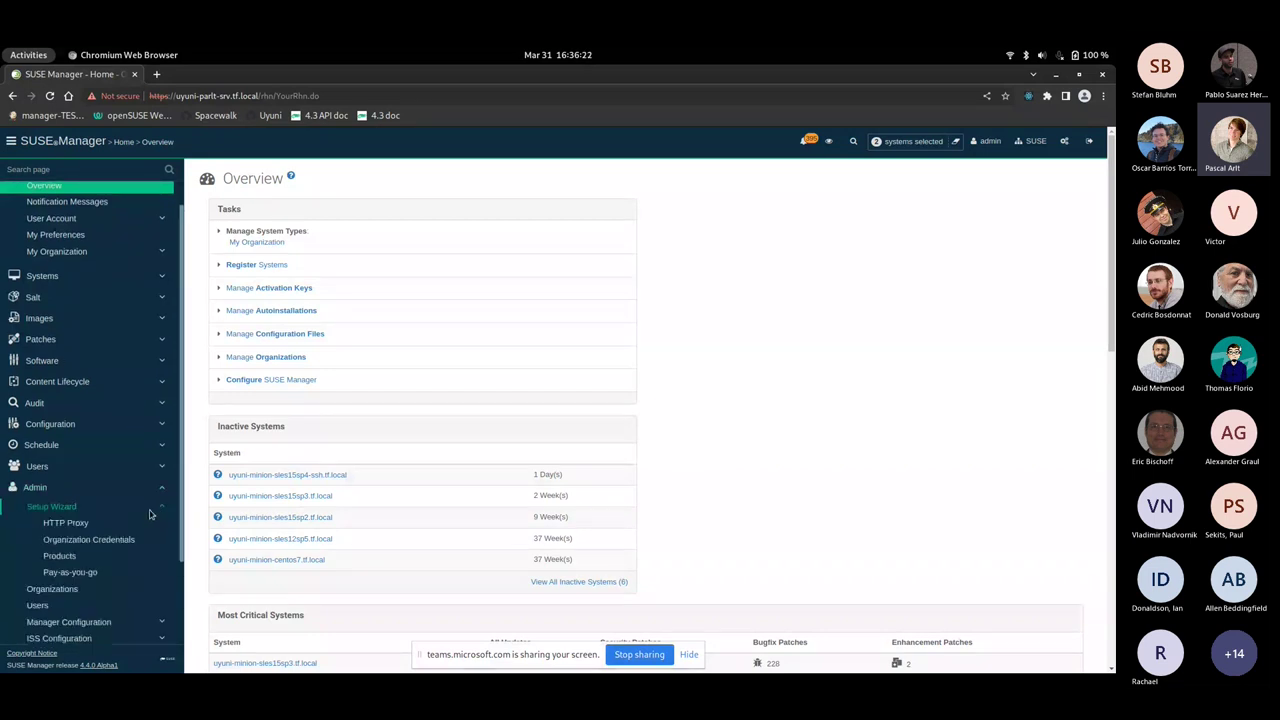
click(59, 557)
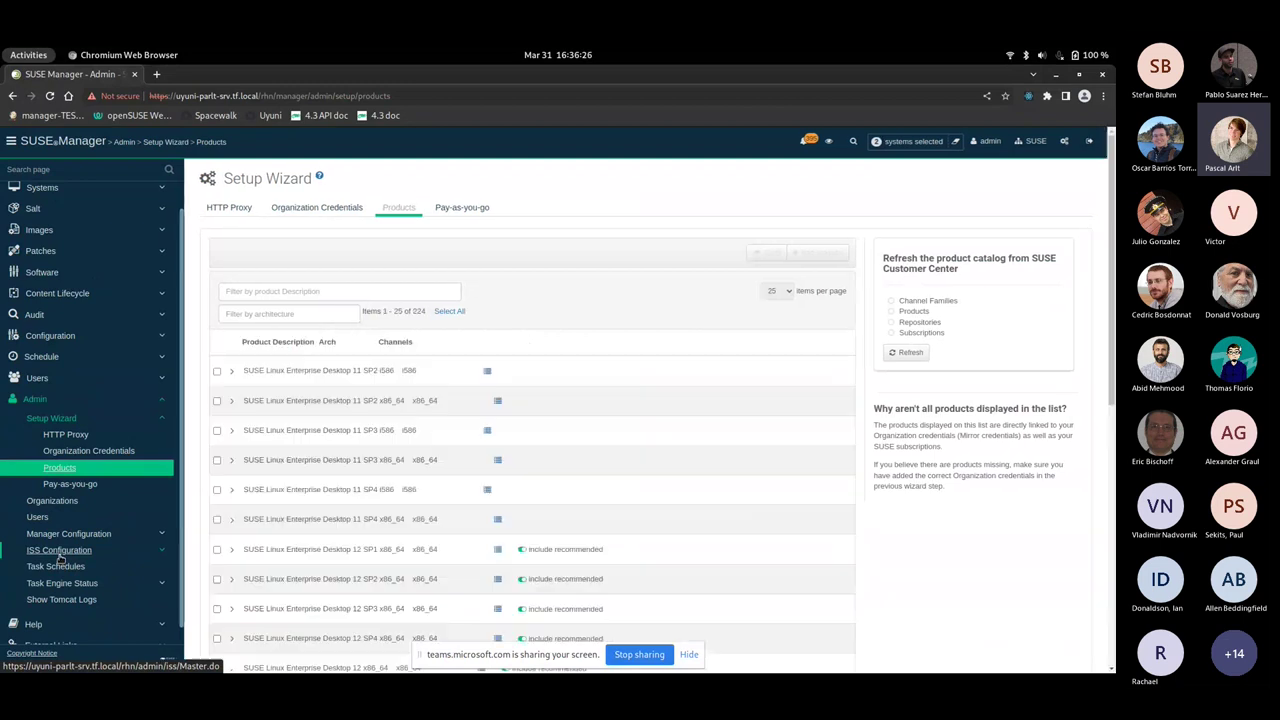
click(326, 291)
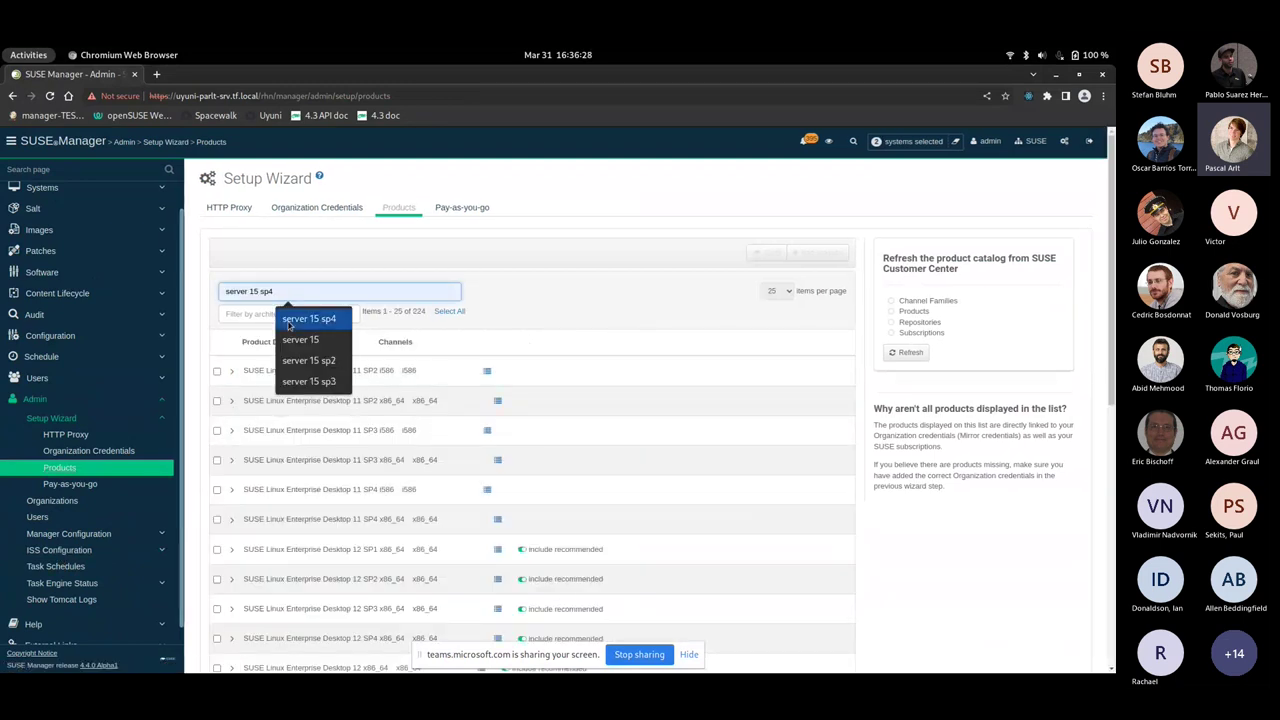
click(300, 319)
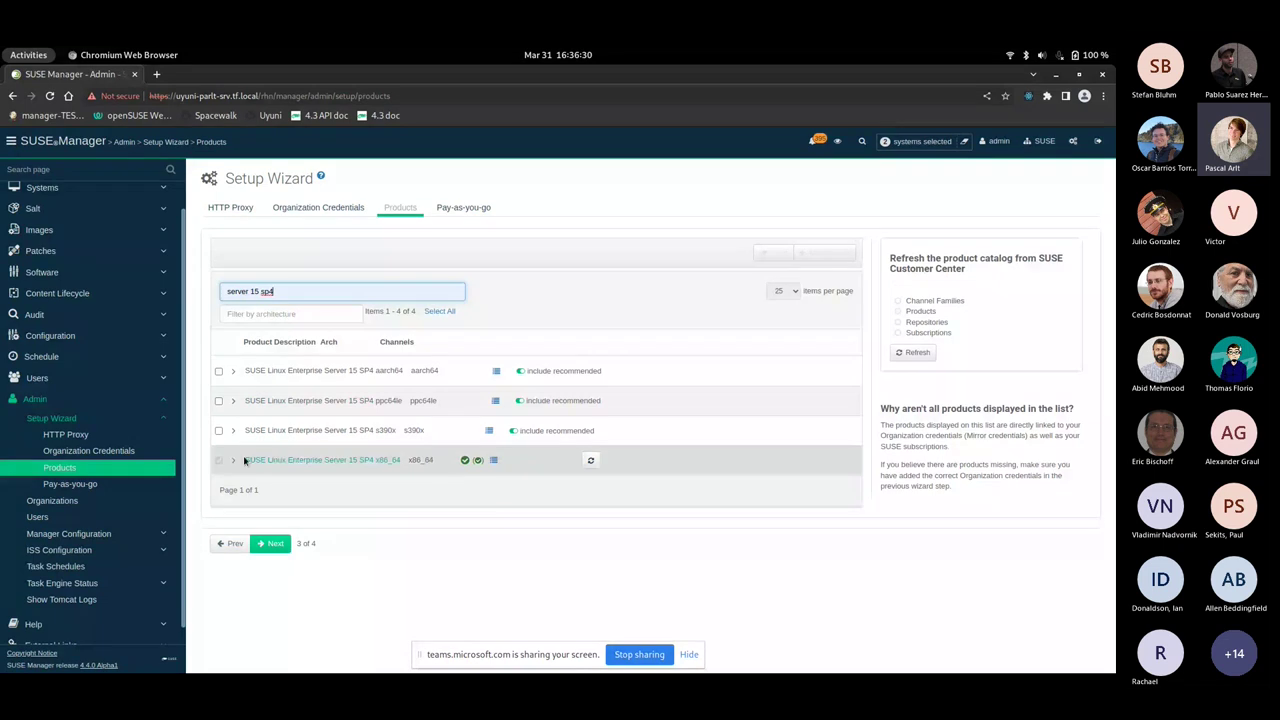
Add the optional channel SLE-Product-SLES15-SP4-Debuginfo-Updates to SUSE Linux Enterprise Server 15 SP4 x86_64 and check its sync status.
click(492, 464)
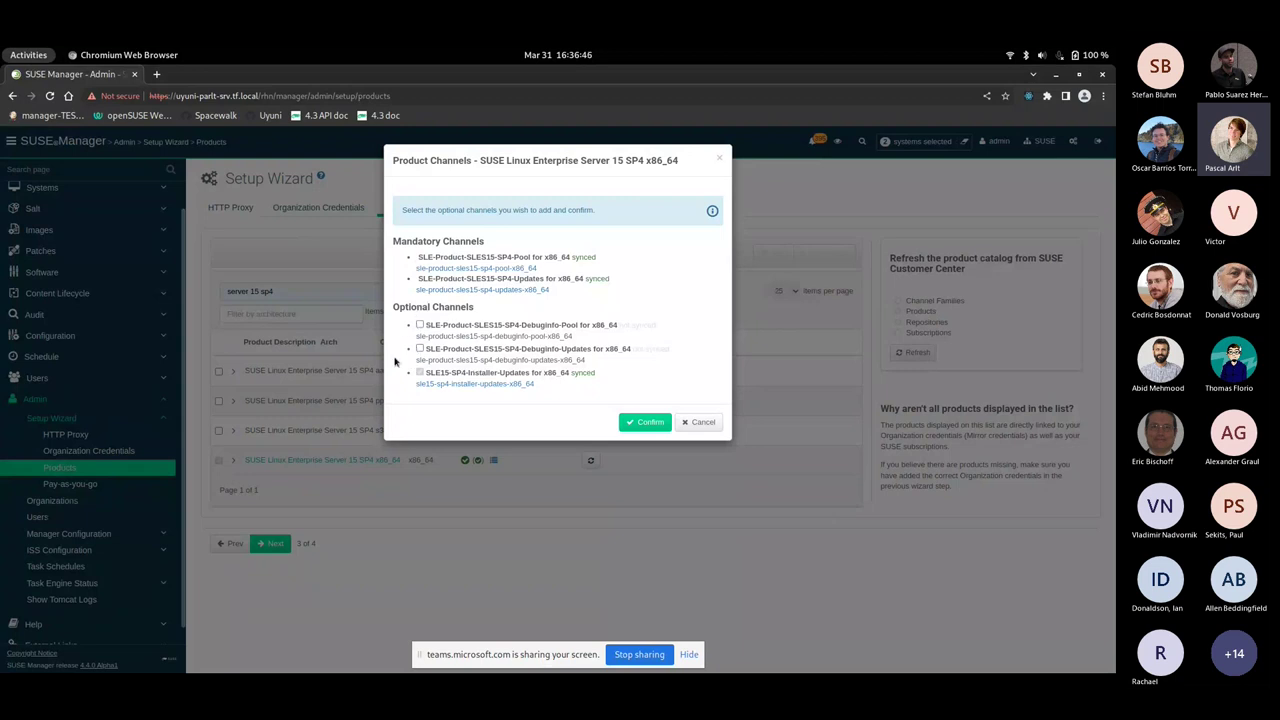
click(420, 348)
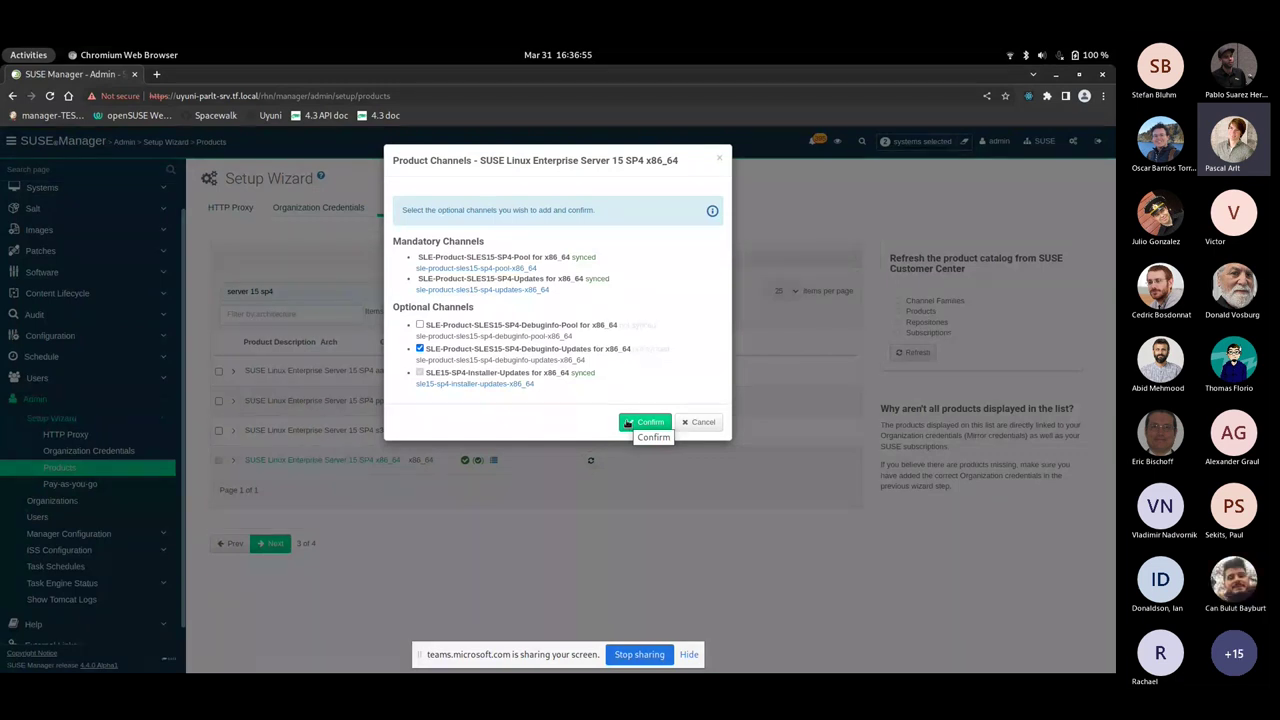
click(627, 423)
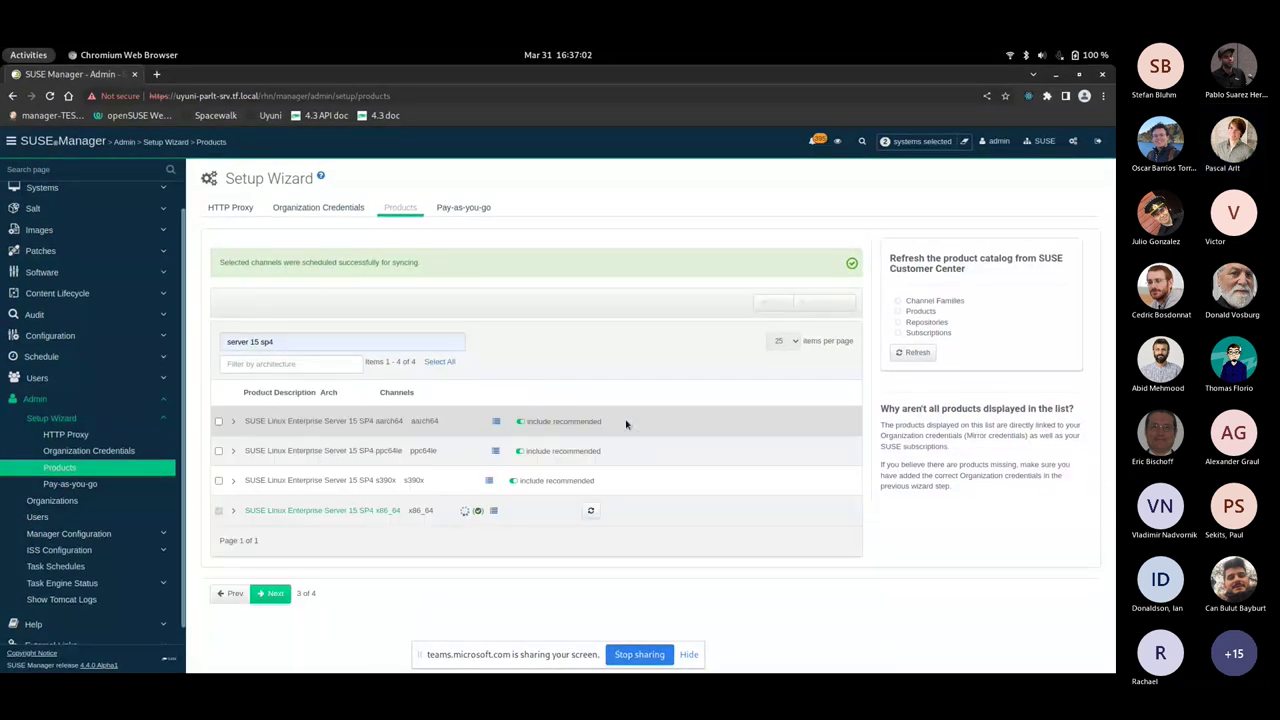
click(492, 511)
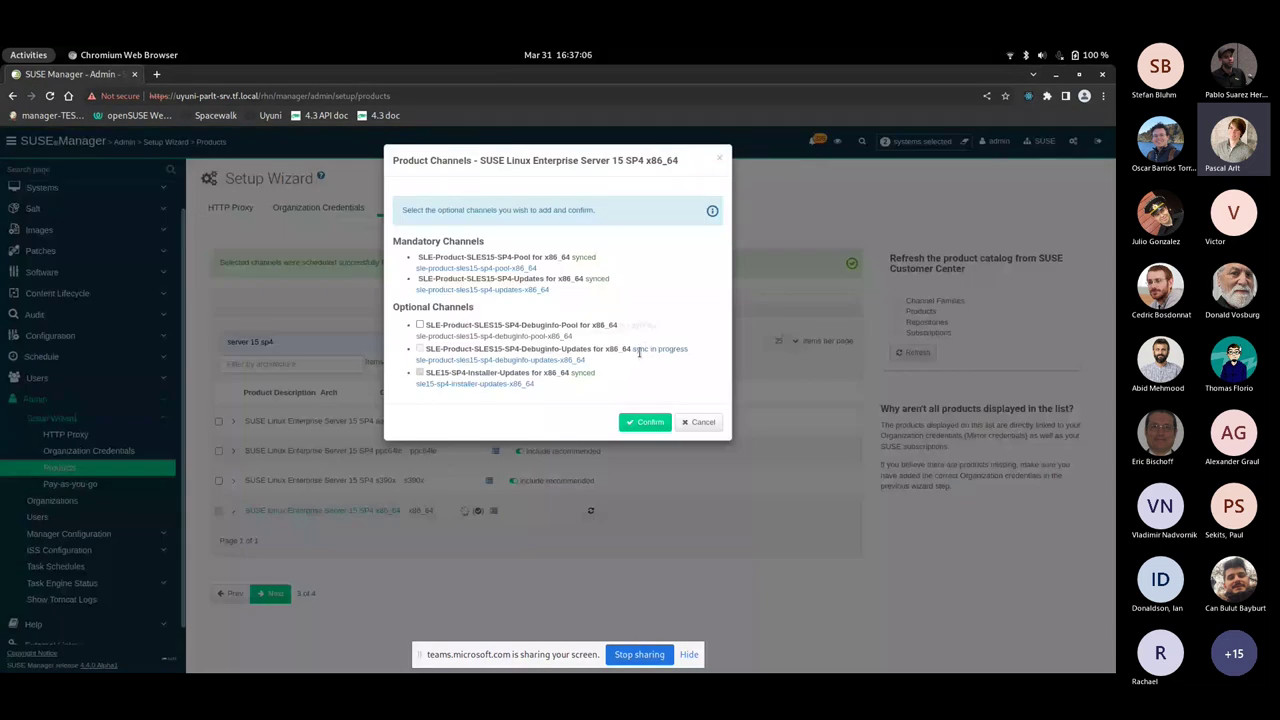
click(687, 425)
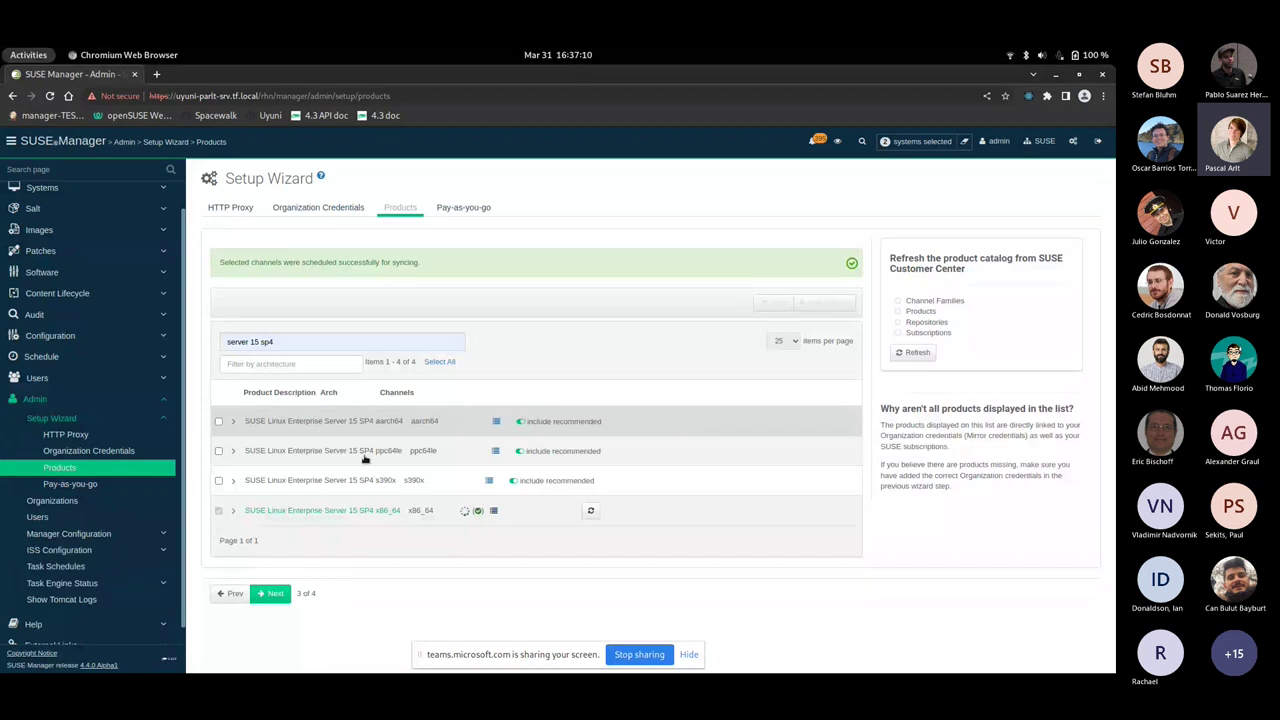
Filter the products by "15.4", review the channels of openSUSE Leap 15.4 x86_64, and add that product for syncing.
triple_click(393, 341)
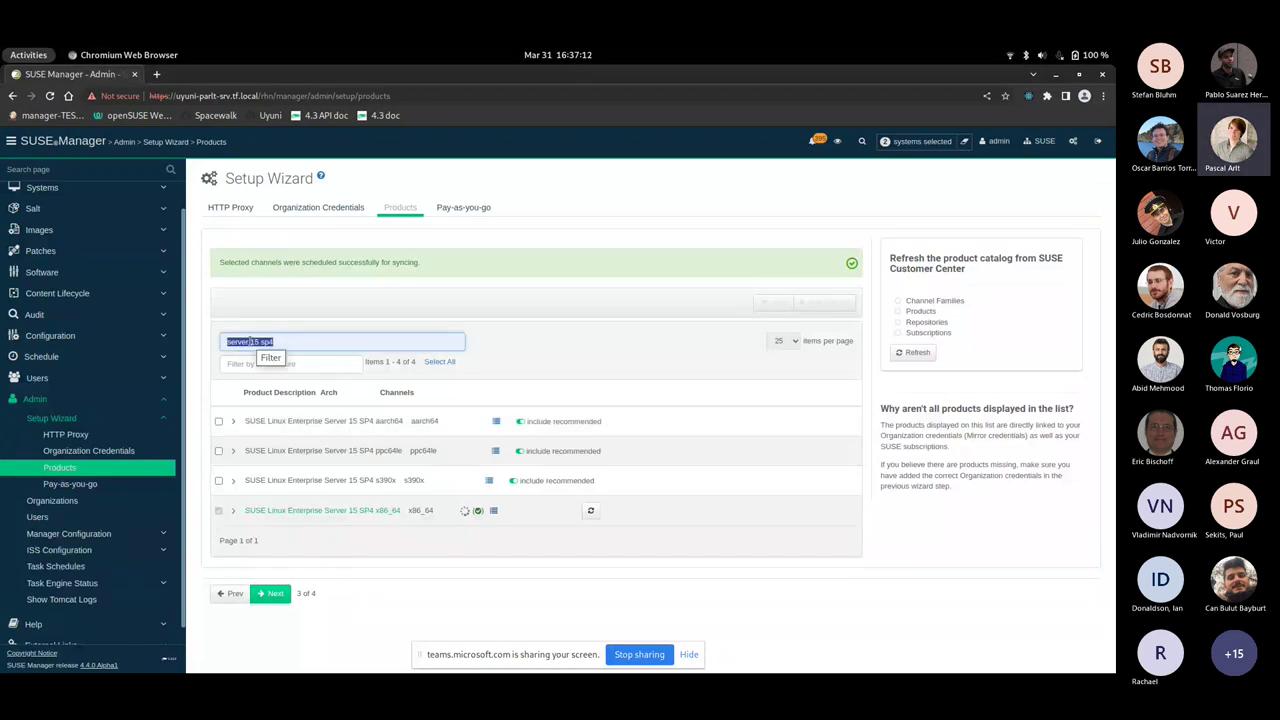
key(BackSpace)
text(15.4)
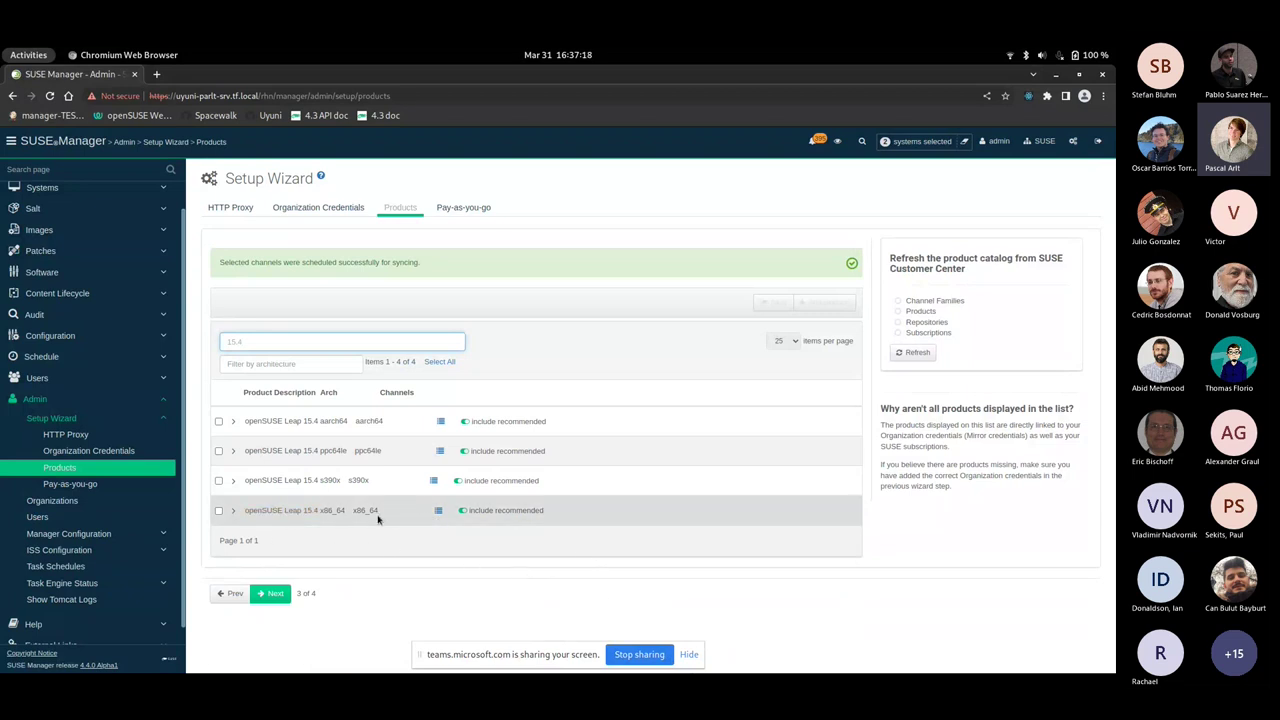
click(441, 512)
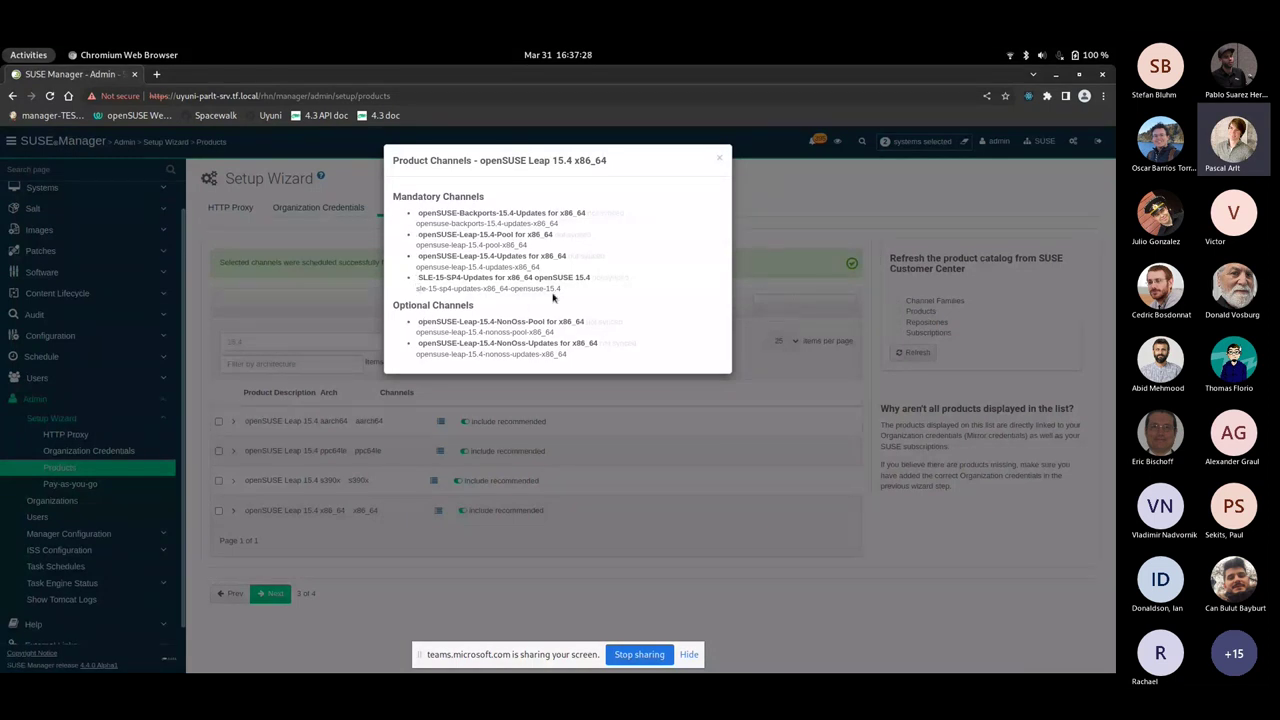
click(719, 161)
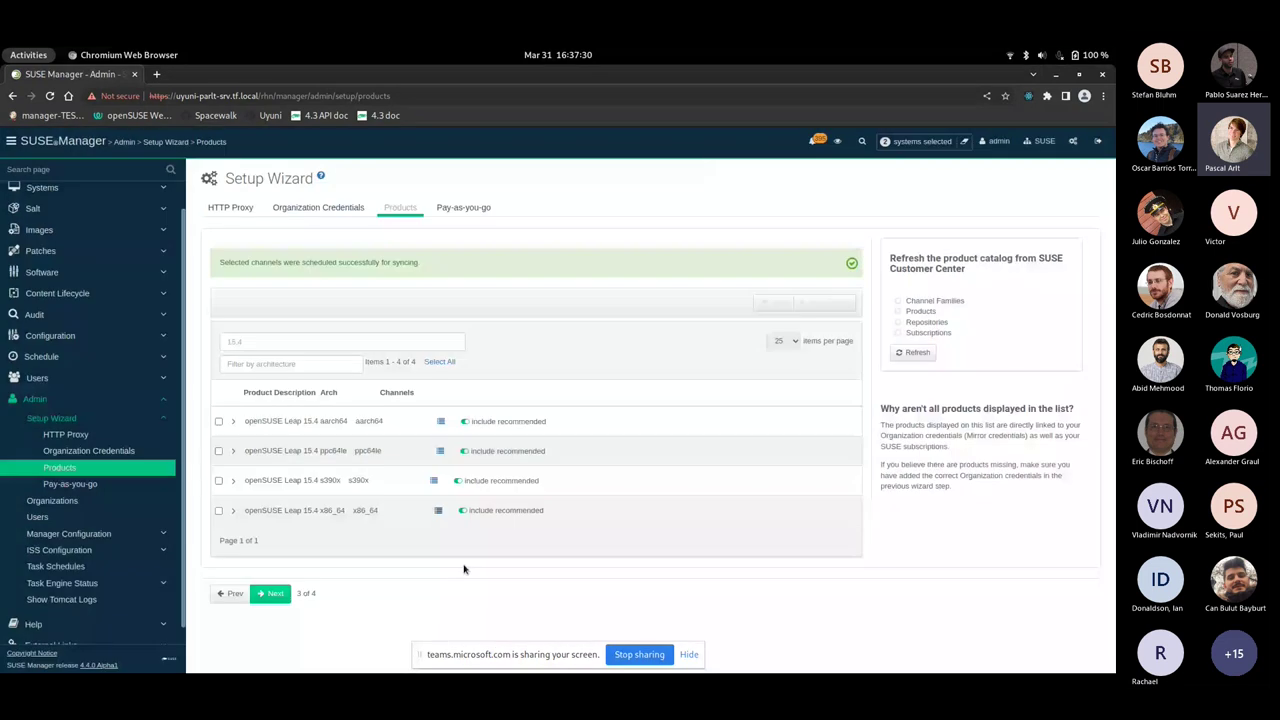
click(218, 510)
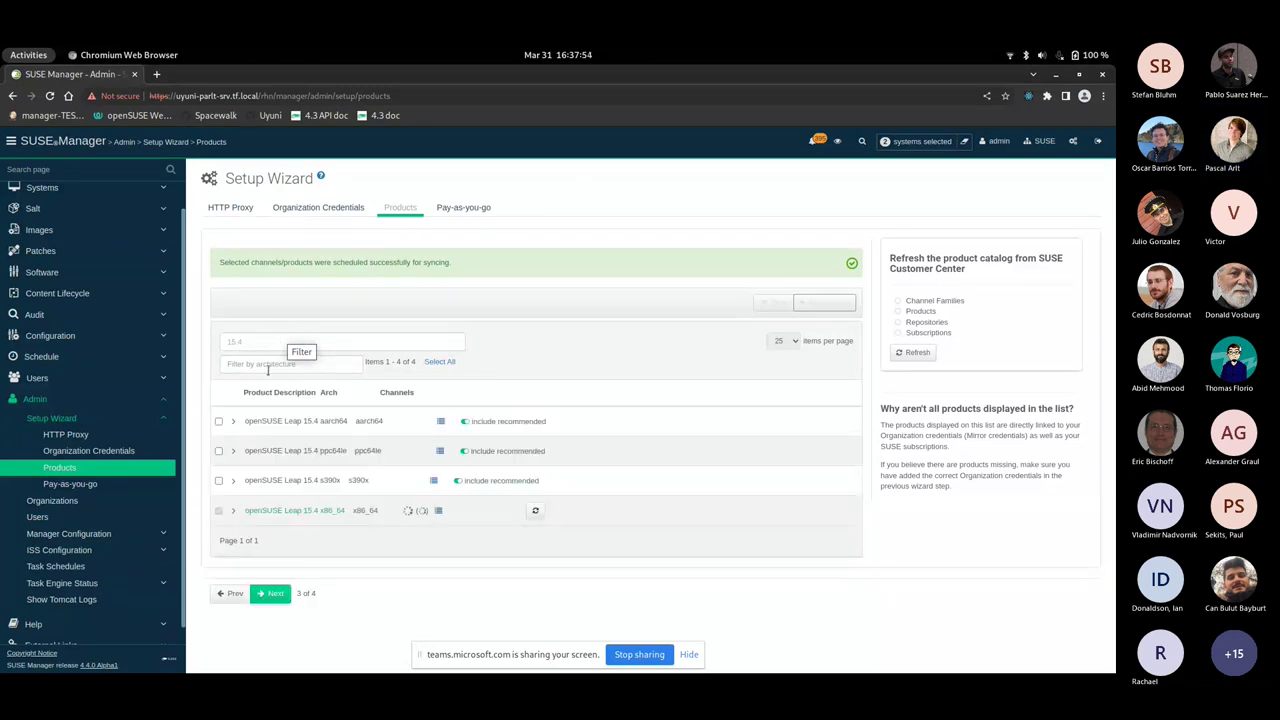
click(439, 512)
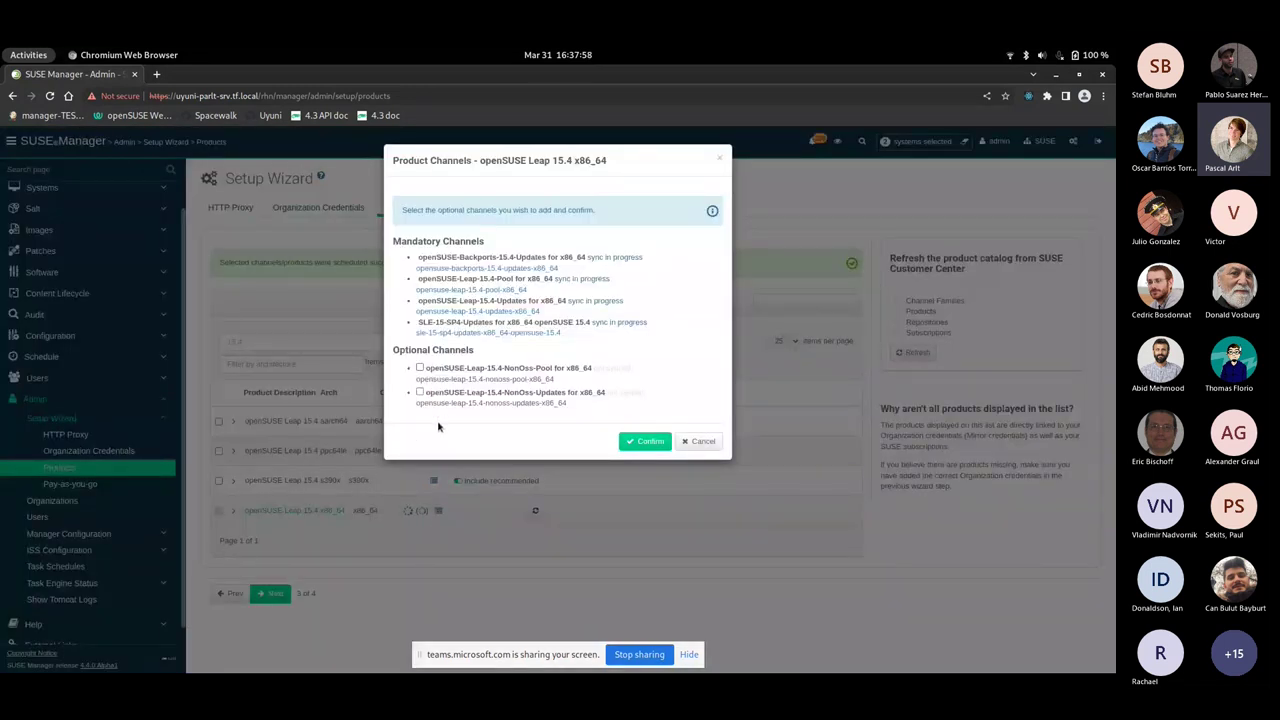
click(420, 368)
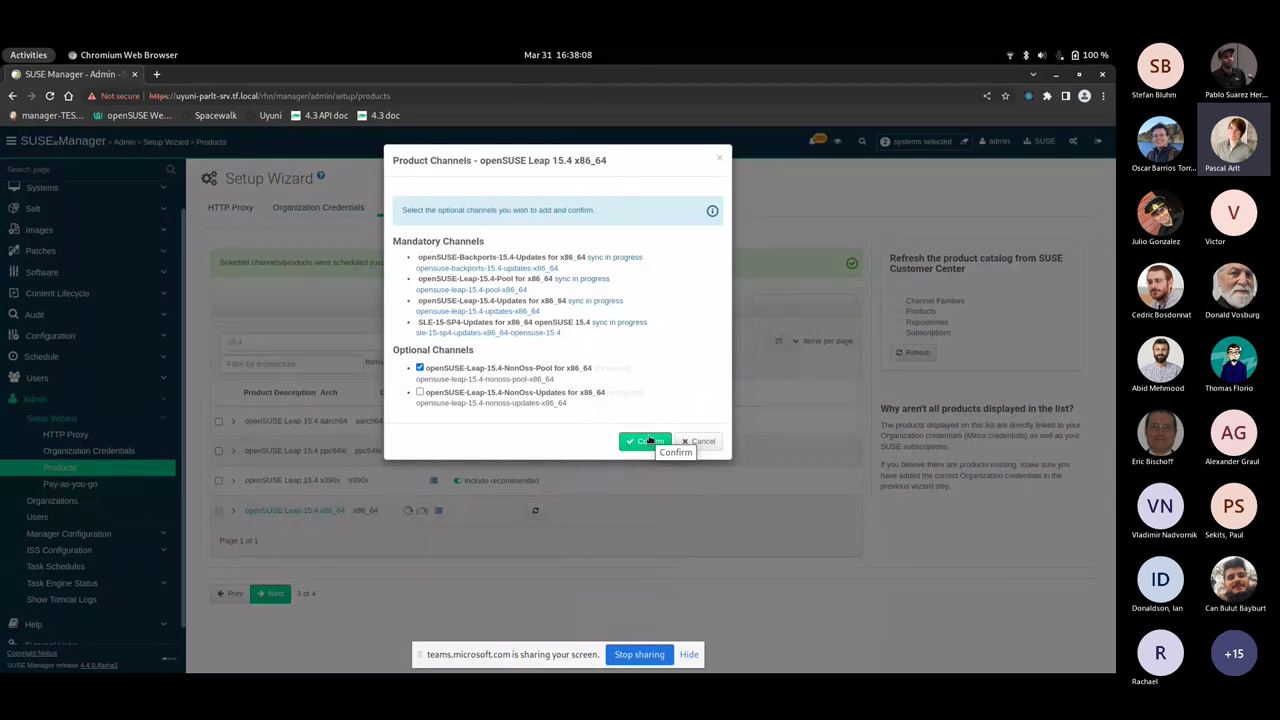
click(700, 441)
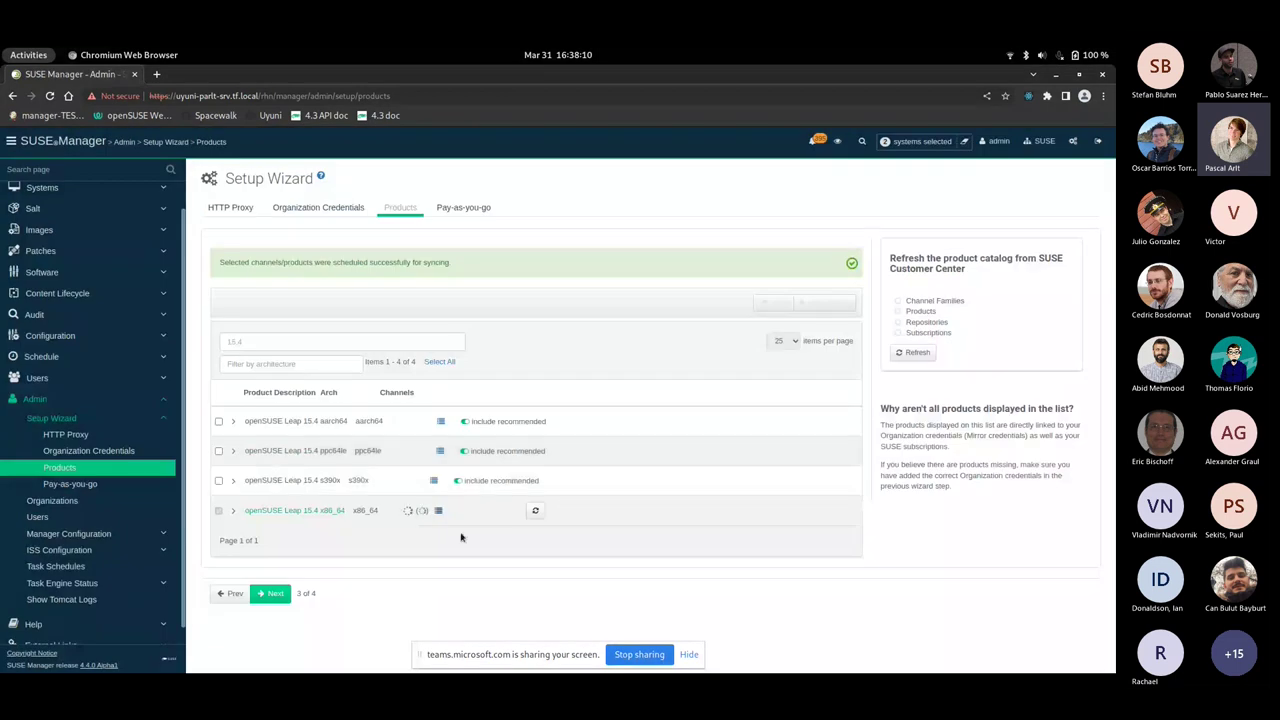
Examine the mandatory and optional channels of SUSE Manager Client Tools for SLE 15 x86_64 under openSUSE Leap 15.4 x86_64.
click(233, 511)
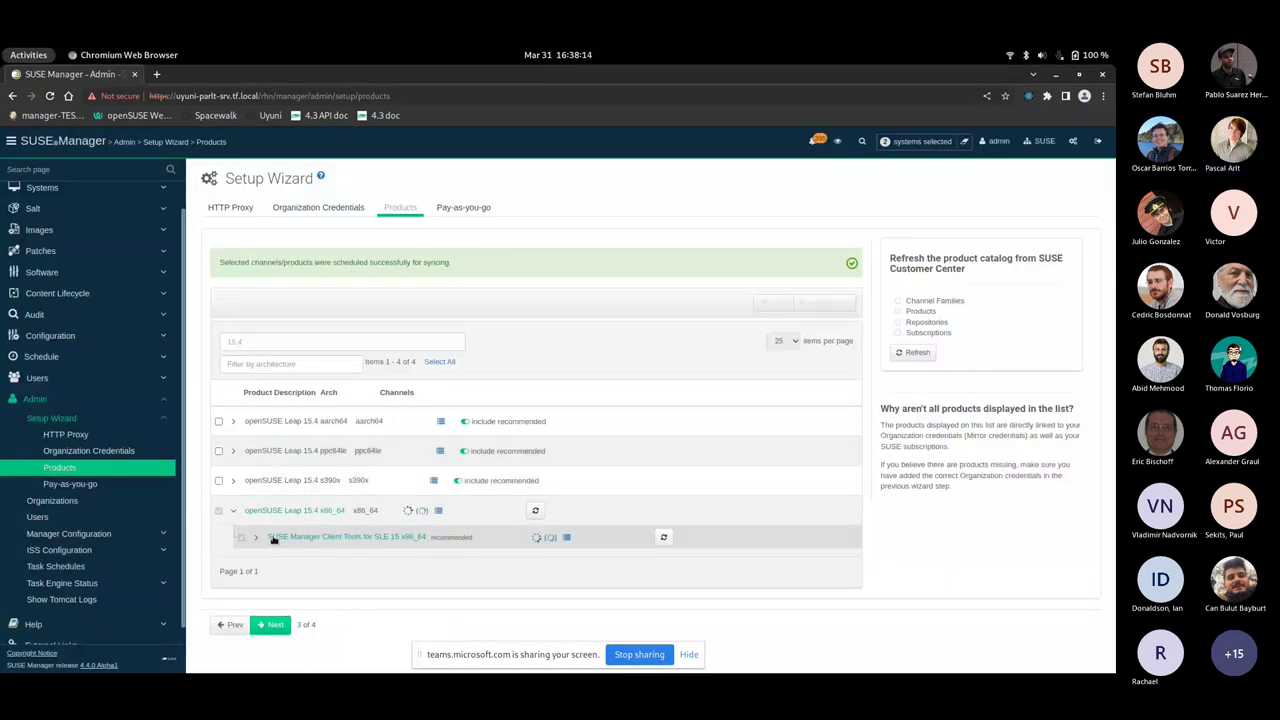
click(567, 537)
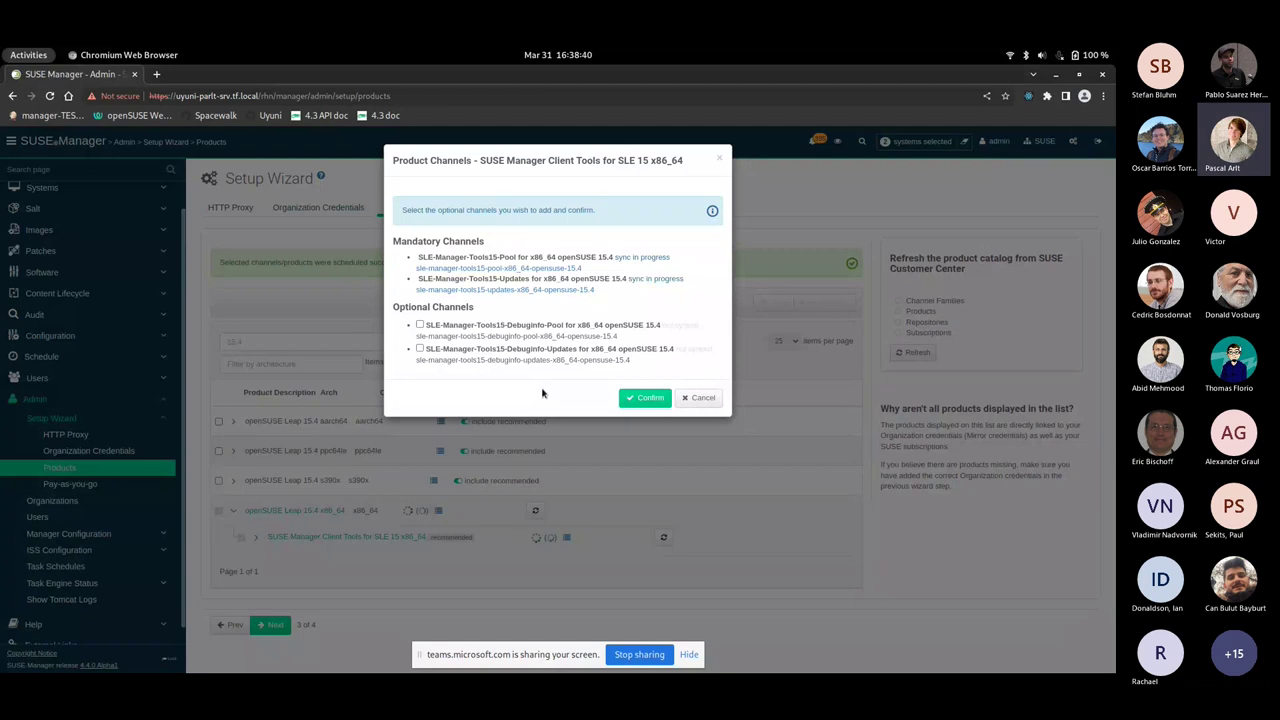
Switch to the Microsoft Teams meeting and stop sharing the screen.
key(alt+Tab)
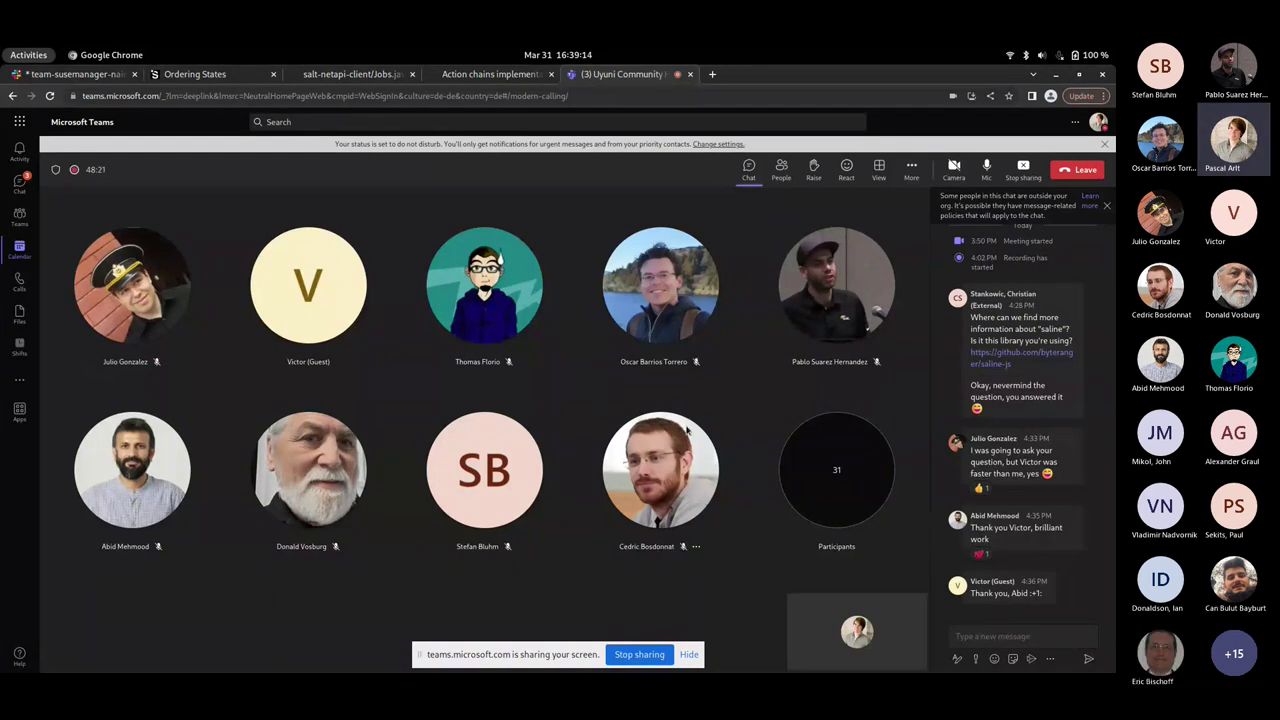
click(1023, 170)
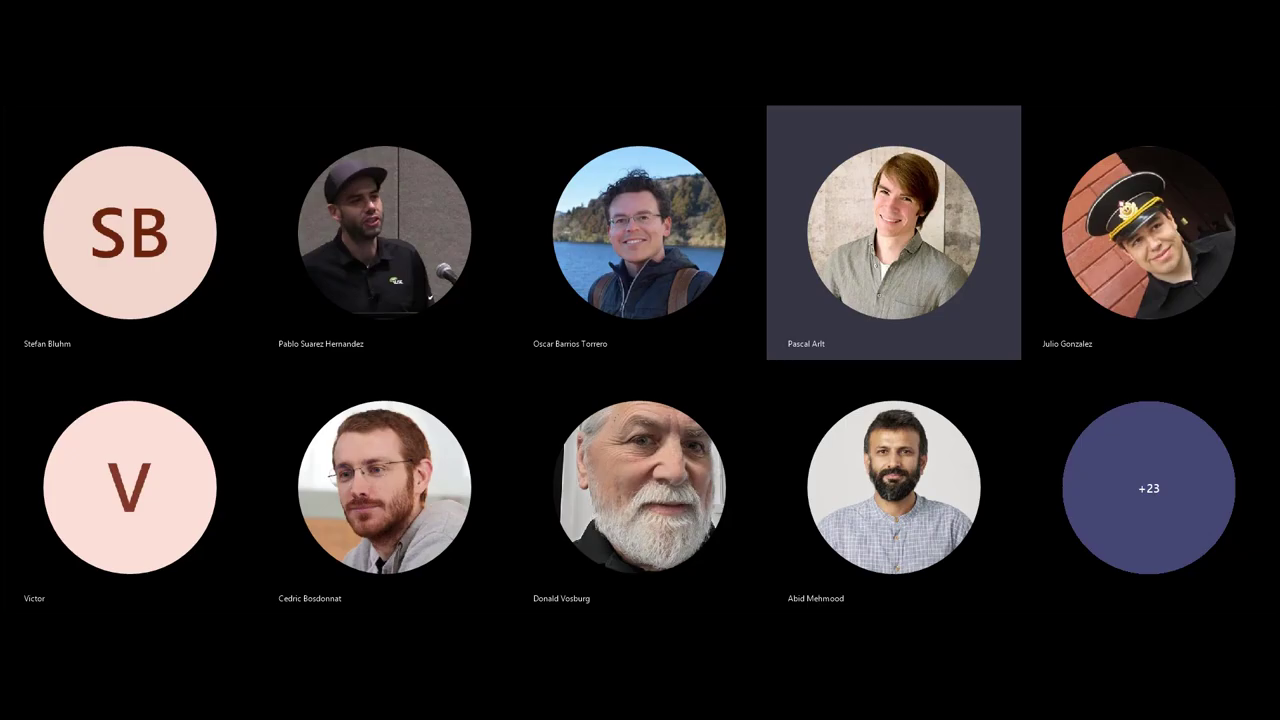
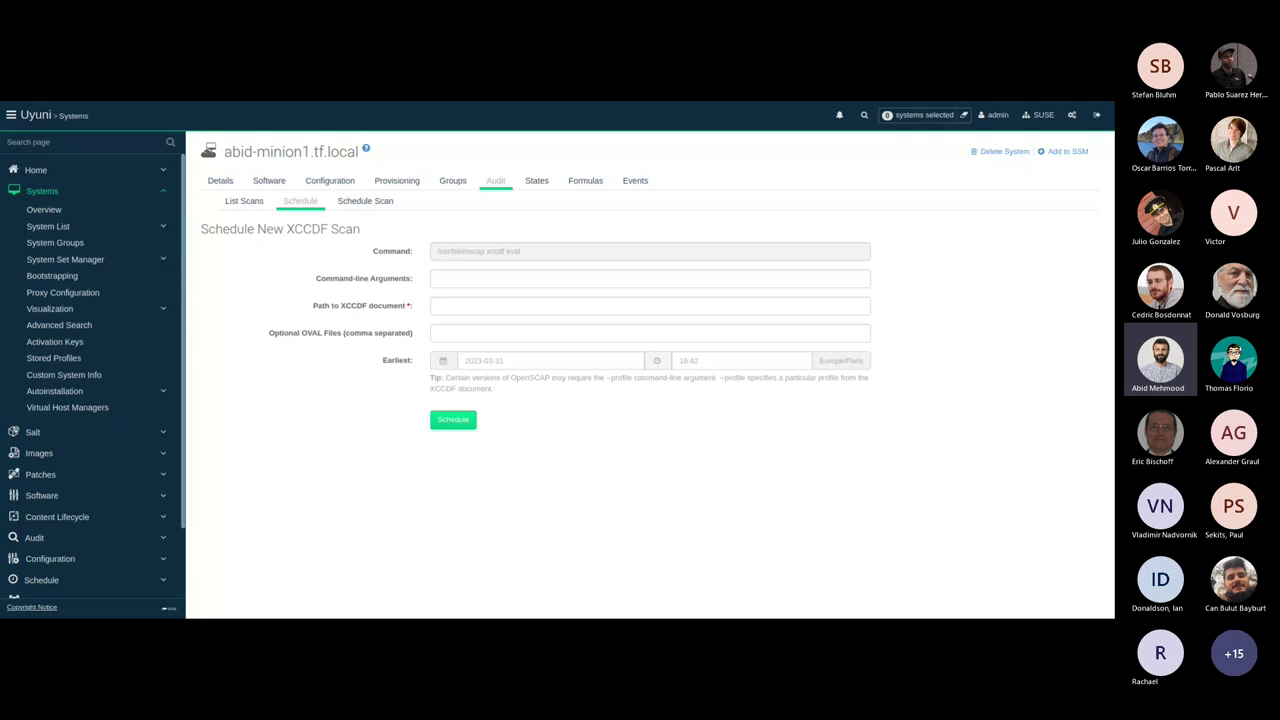
Open the new XCCDF Schedule Scan form for the minion and choose SSG-SLE15 as the Scap content.
click(578, 281)
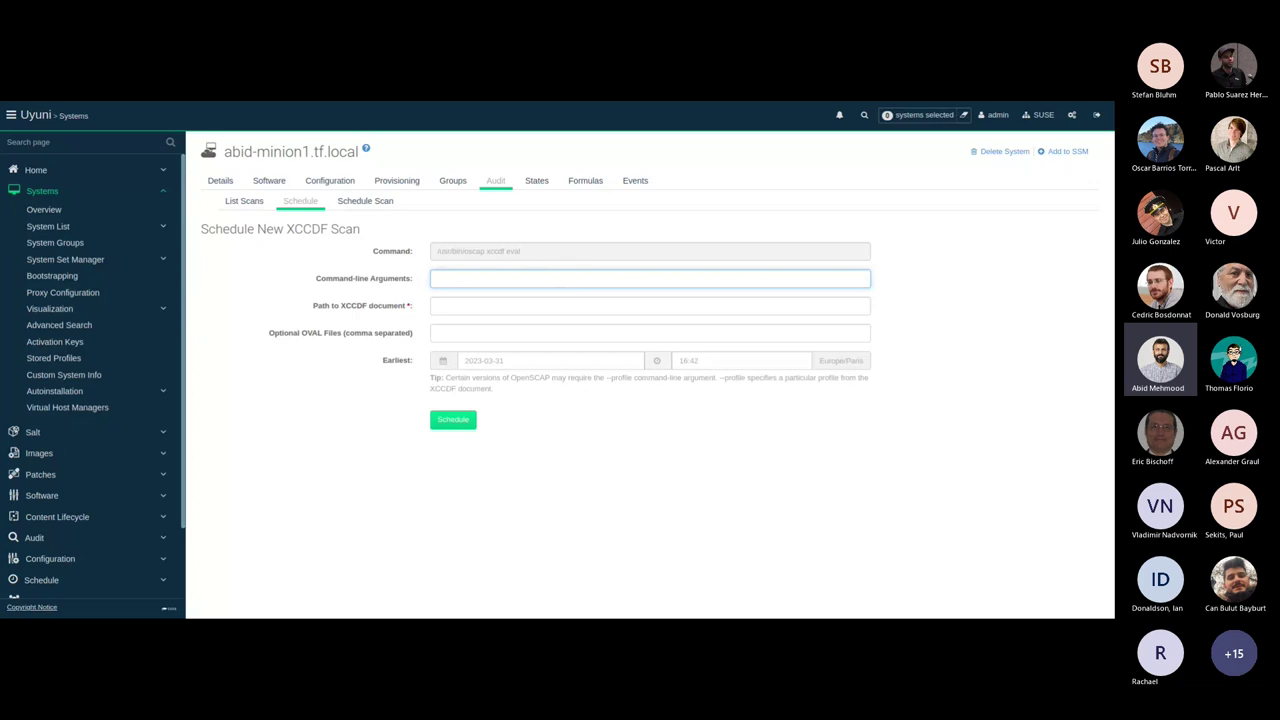
click(370, 209)
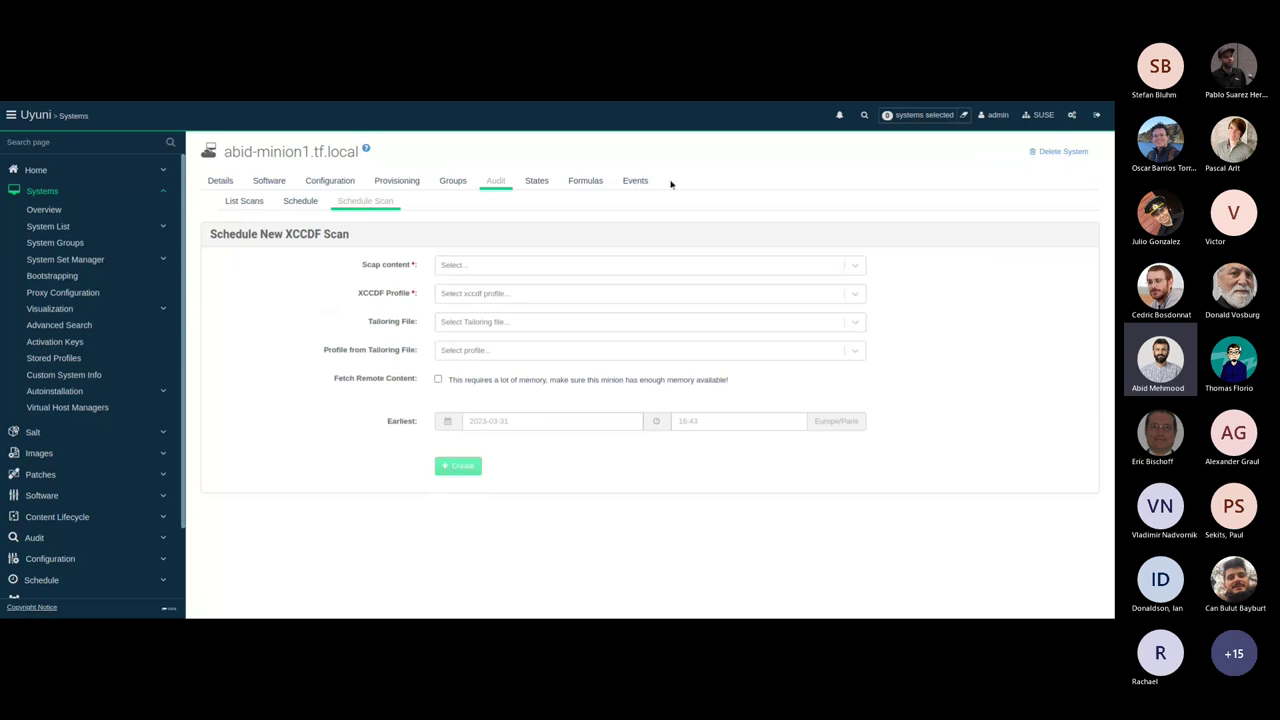
click(714, 272)
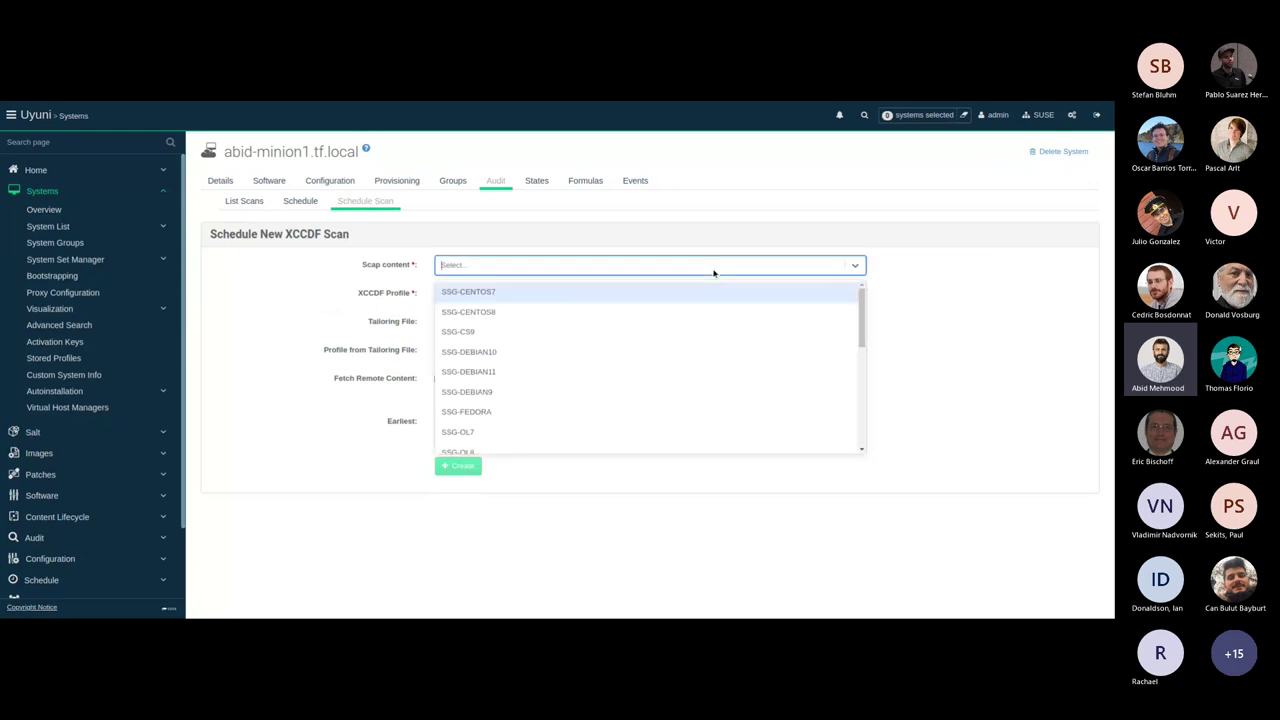
scroll(845, 320, down, 2)
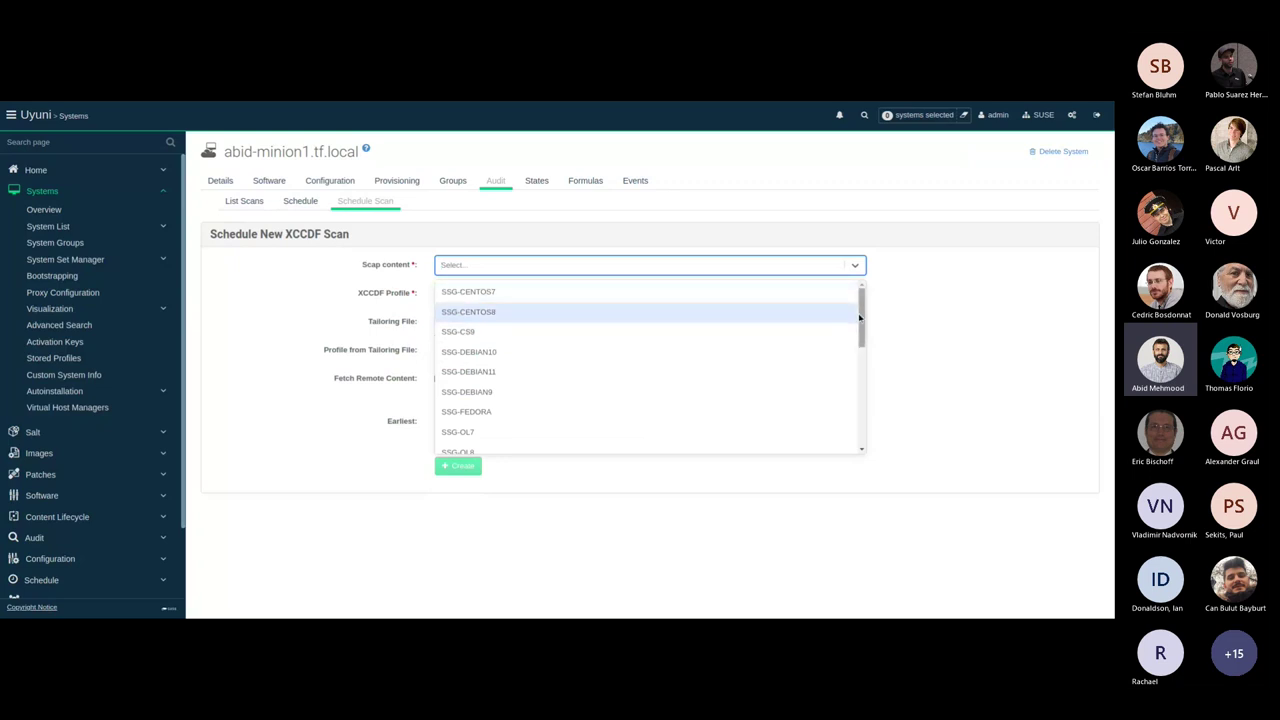
drag(861, 320, 860, 428)
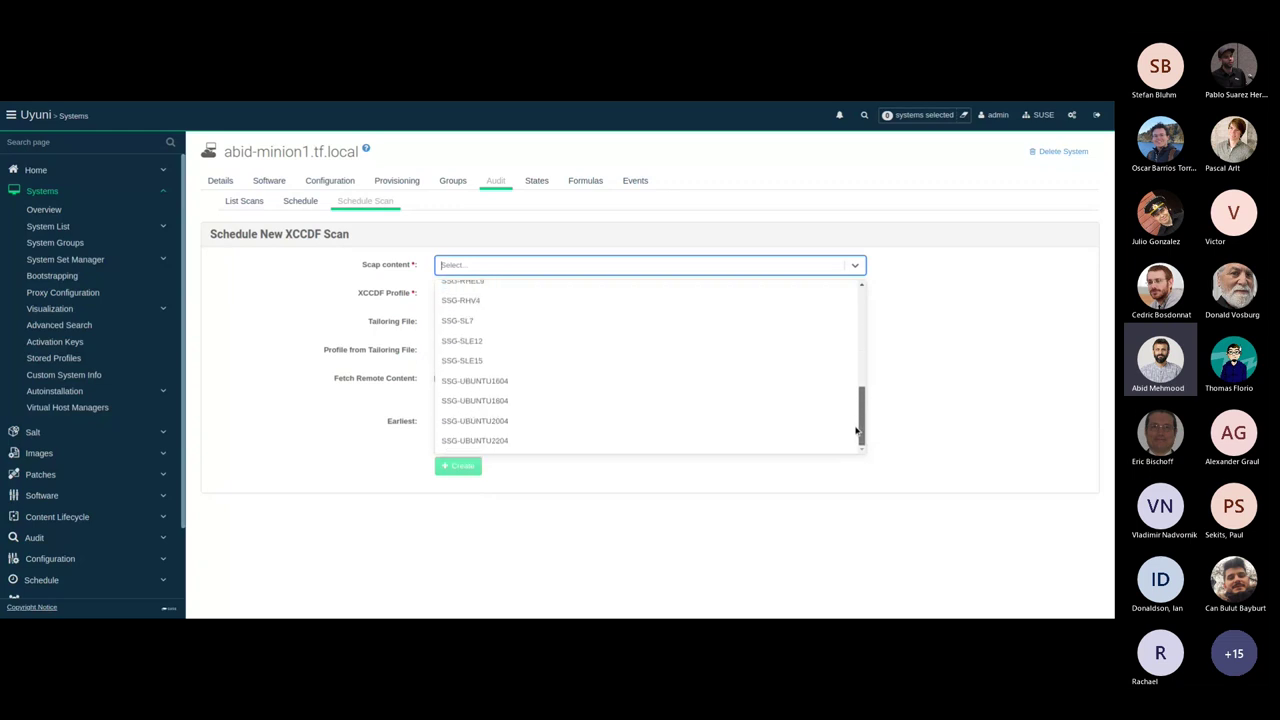
click(493, 364)
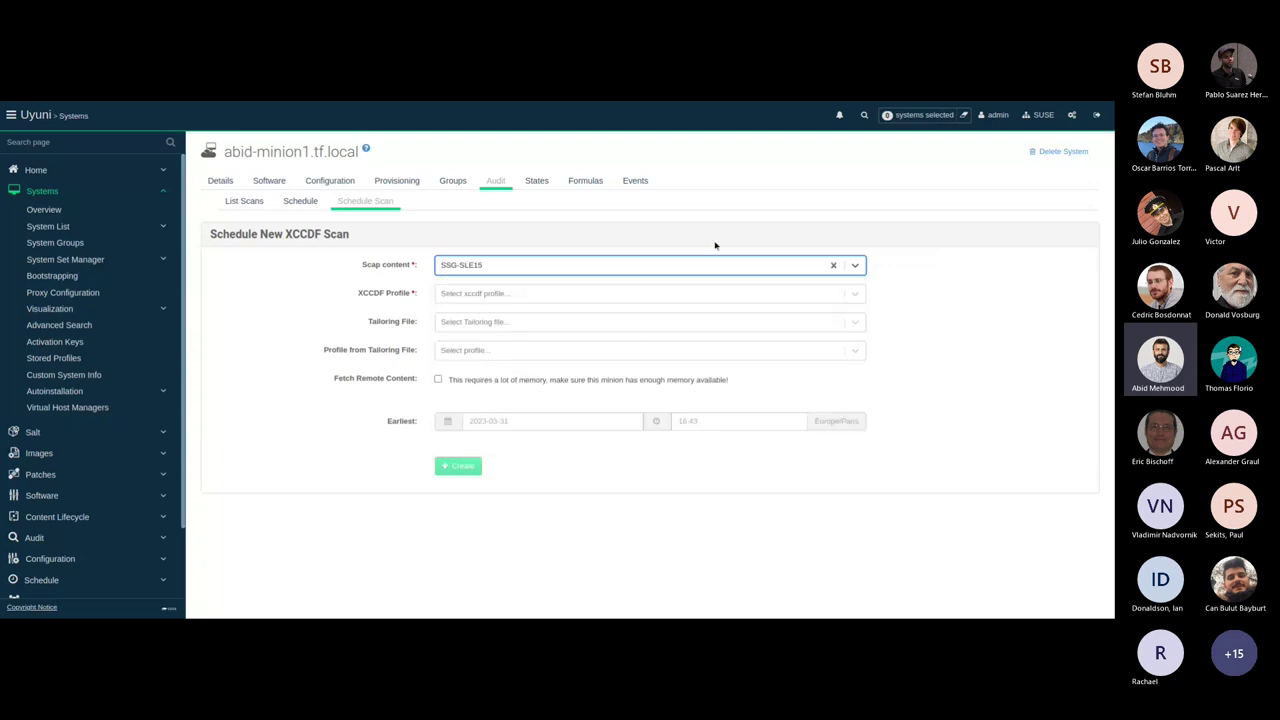
Choose the XCCDF profile DISA STIG for SUSE Linux Enterprise 15 and create the scheduled scan.
click(837, 294)
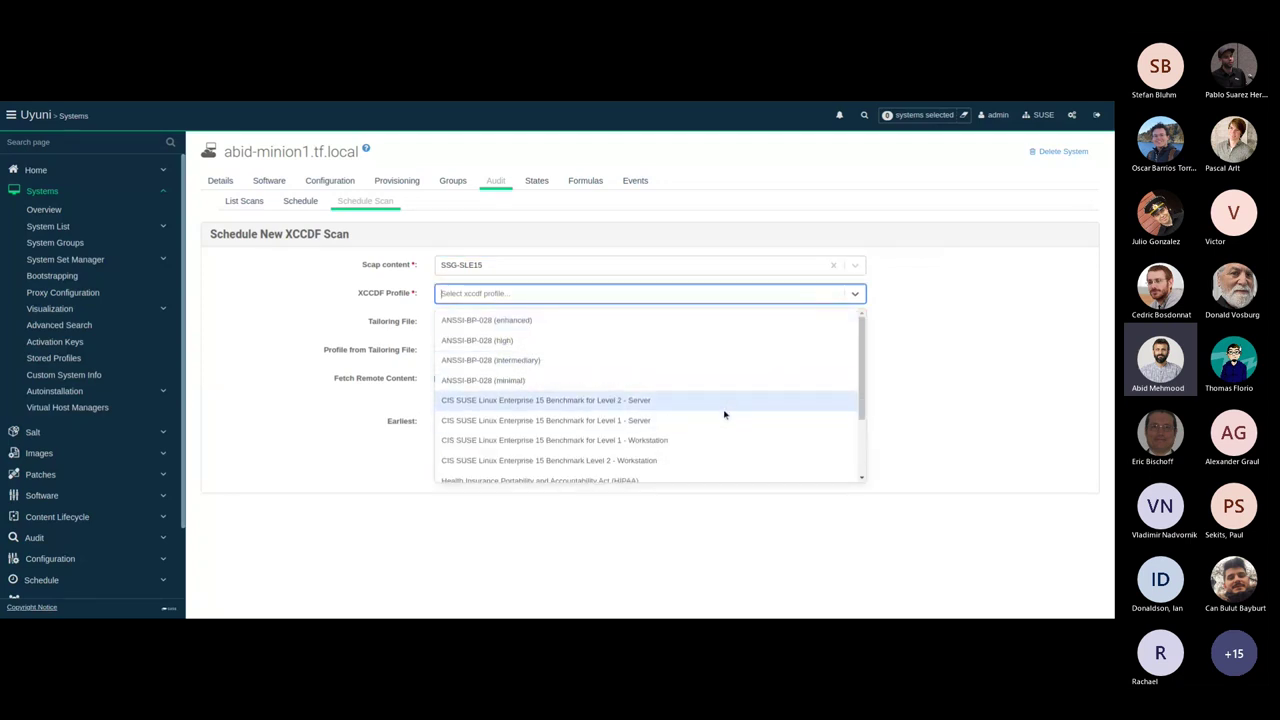
scroll(725, 414, down, 2)
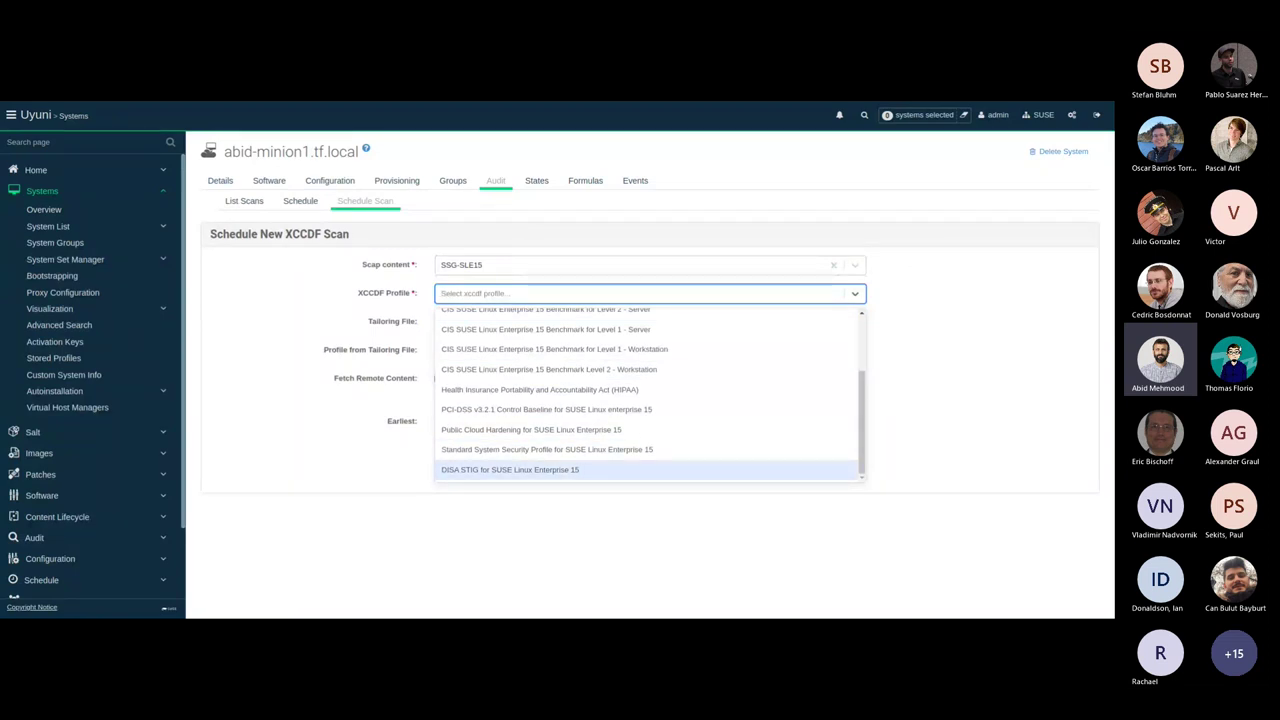
click(560, 470)
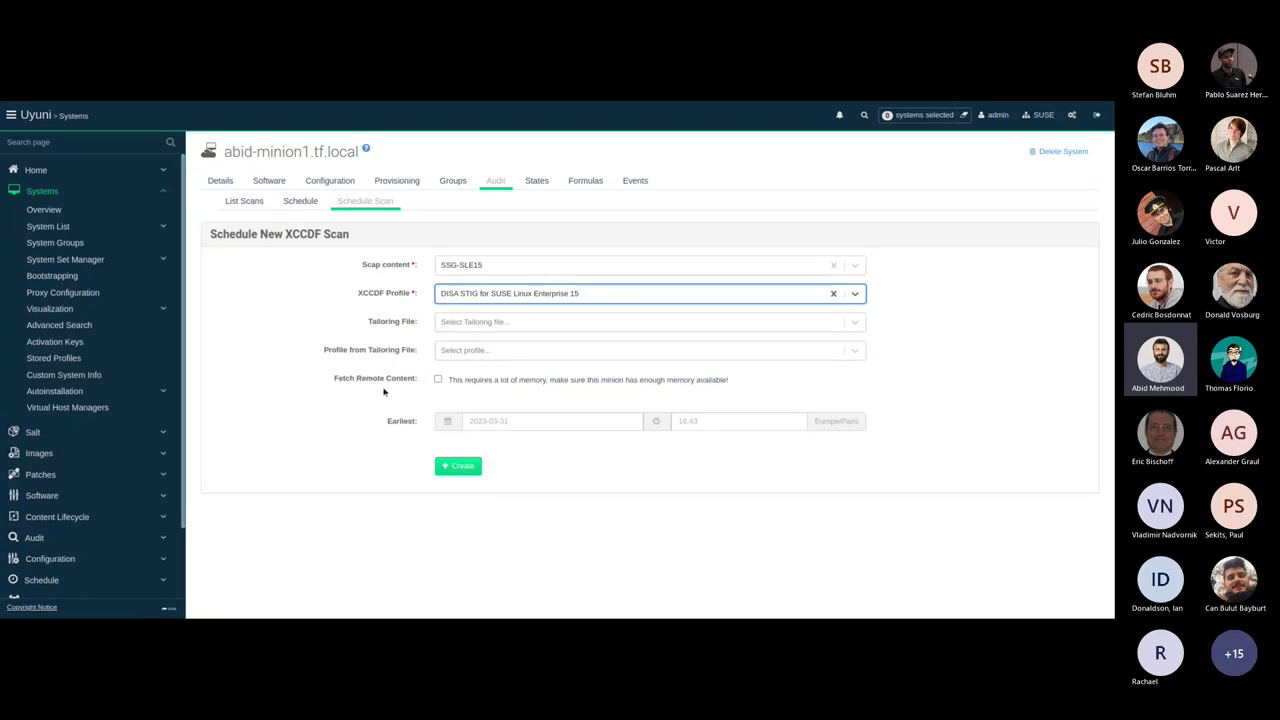
click(463, 468)
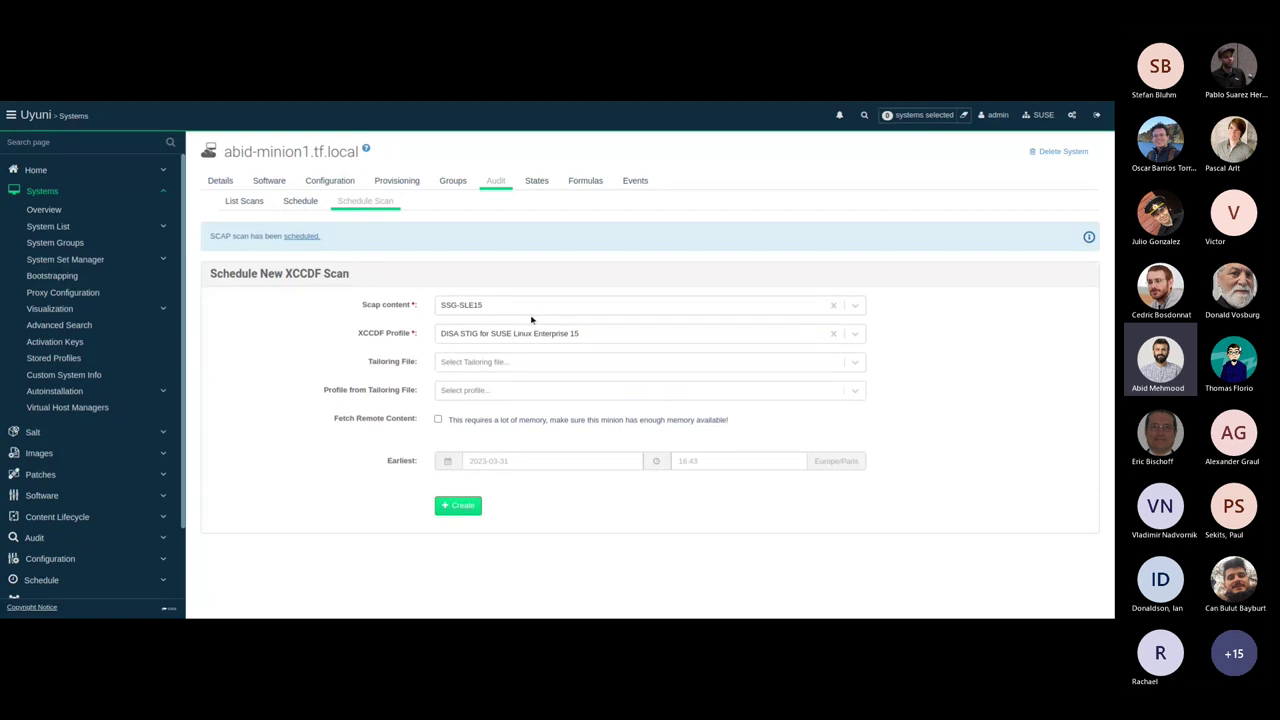
Open the minion's system event history to check the scheduled OpenSCAP scan.
click(634, 182)
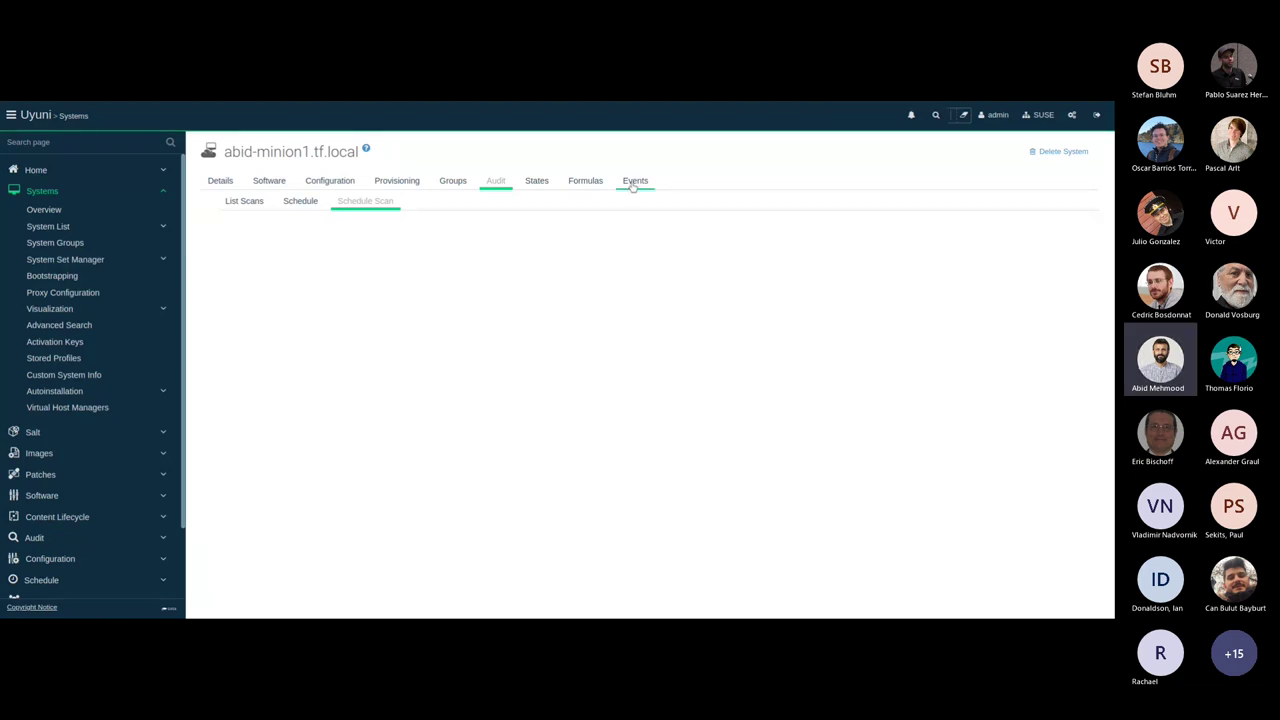
click(288, 201)
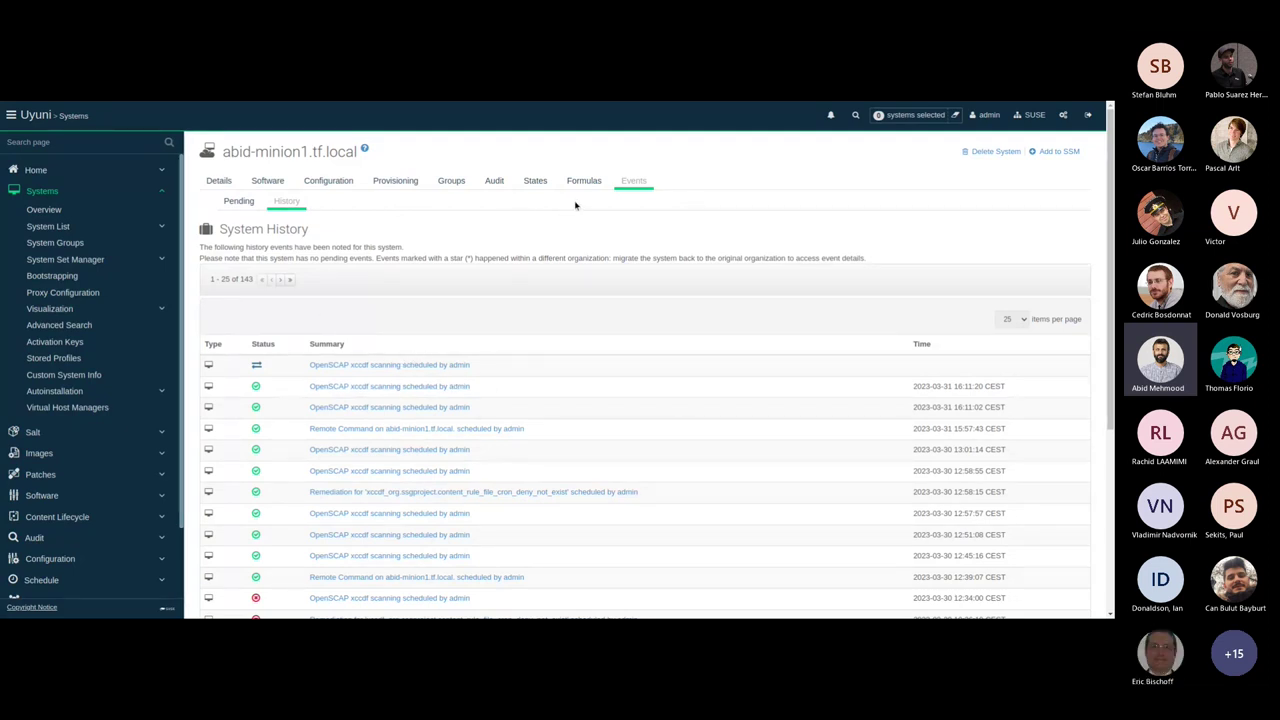
Start a new XCCDF scan for the minion with Scap content SSG-SLE15 and profile DISA STIG for SUSE Linux Enterprise 15.
click(496, 182)
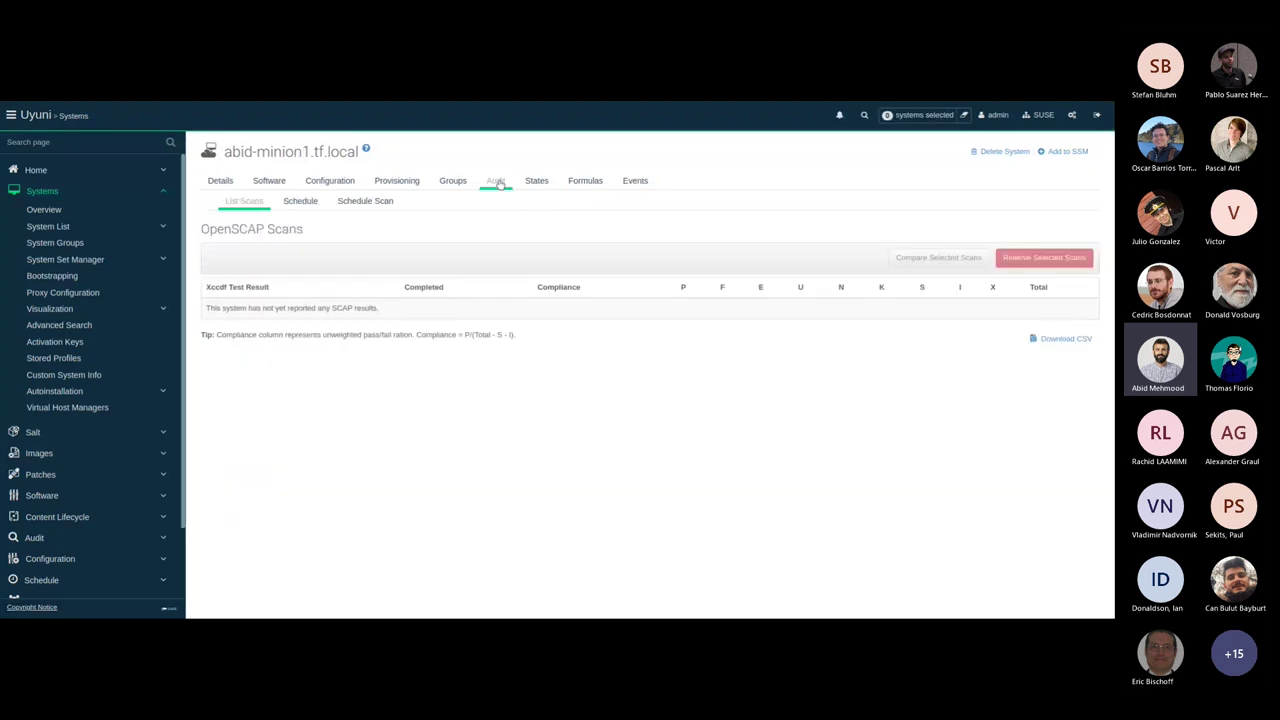
click(365, 201)
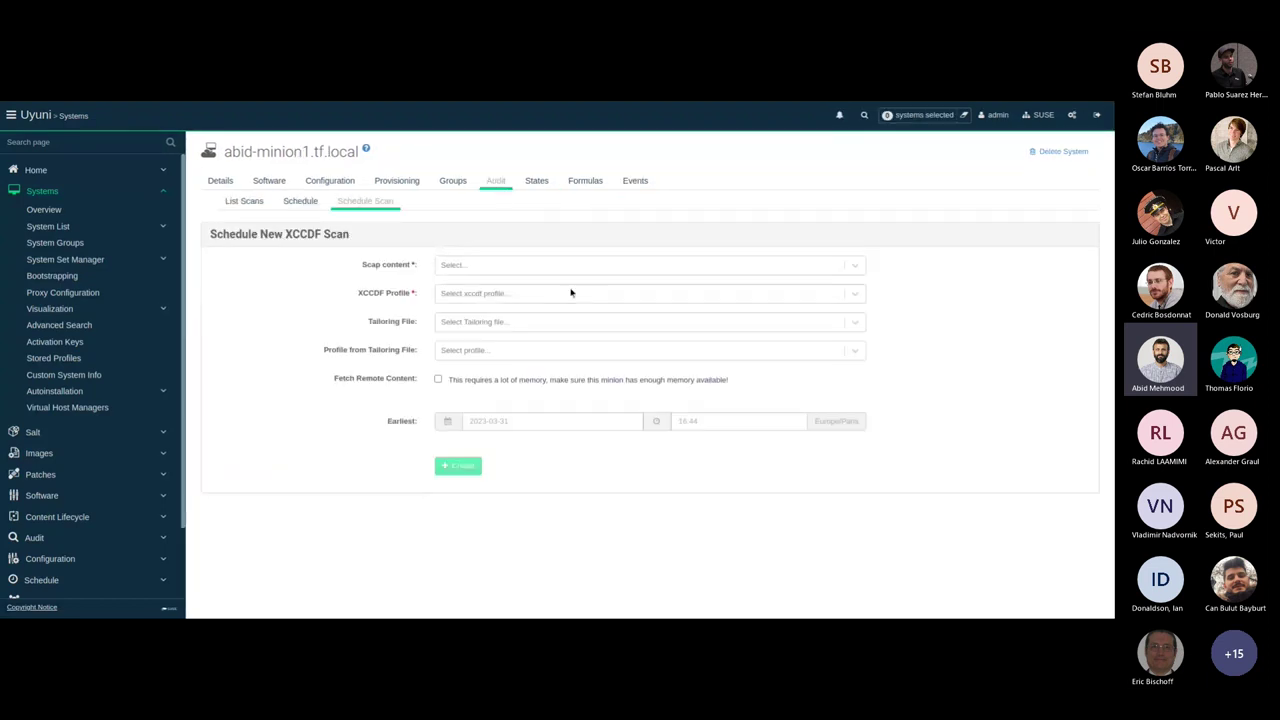
click(528, 266)
scroll(546, 385, down, 5)
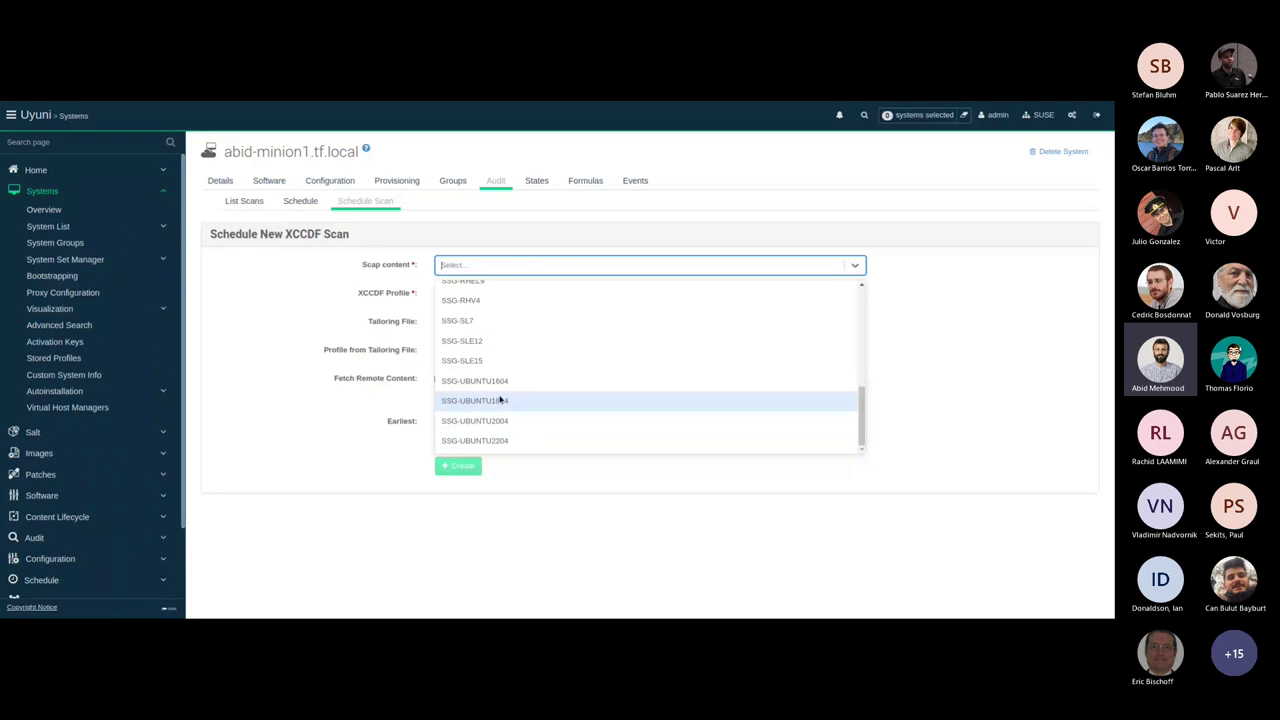
click(470, 360)
click(529, 292)
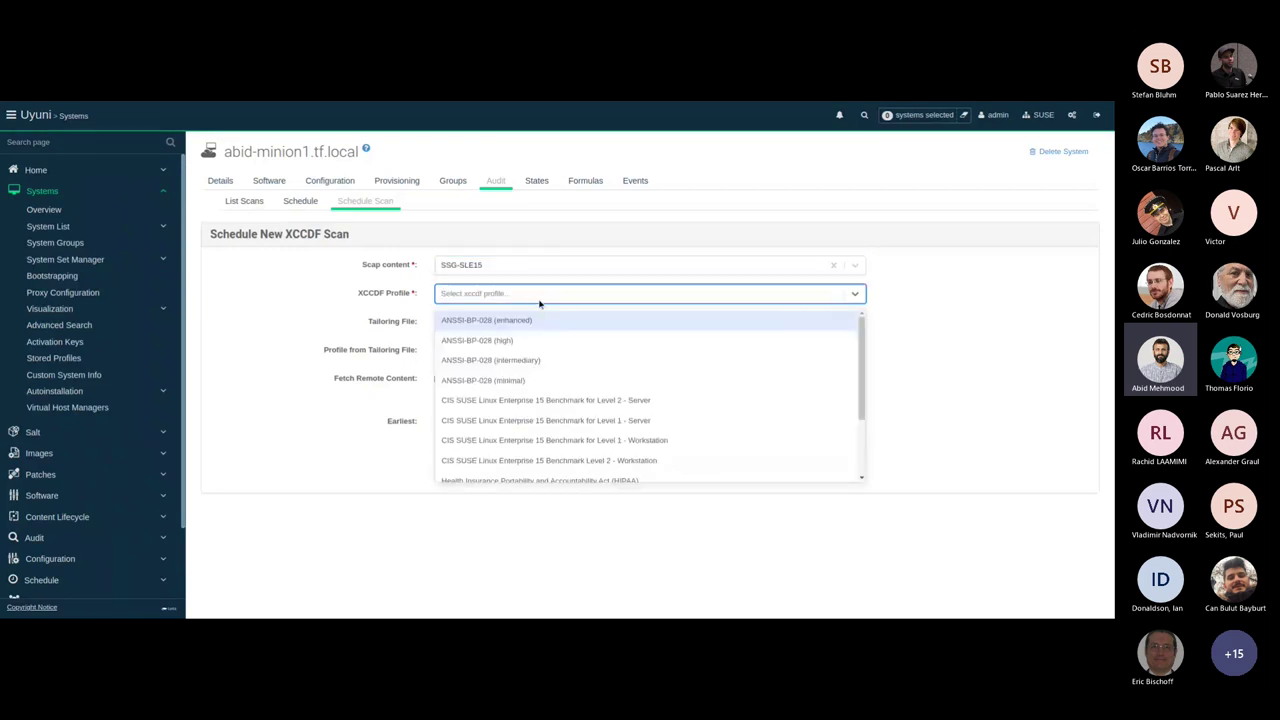
scroll(560, 400, down, 5)
click(574, 471)
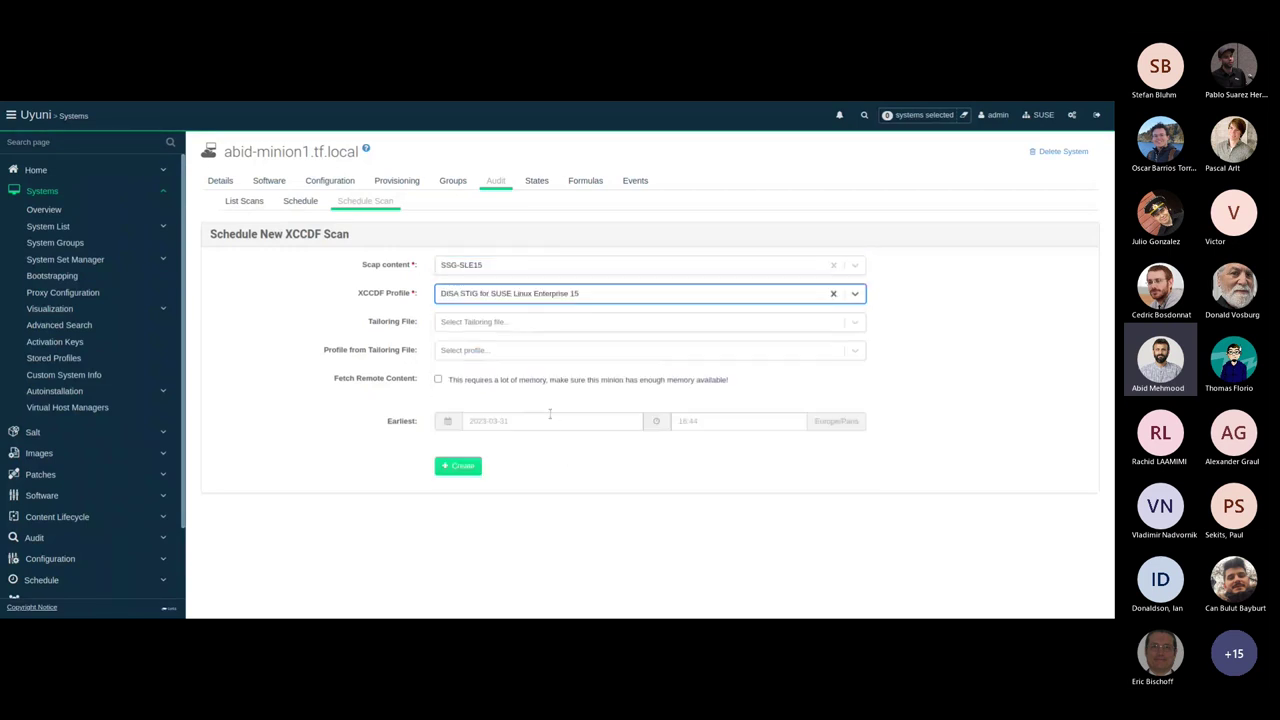
Add the tailoring file demo-uyuni with its profile DISA STIG for SUSE Linux Enterprise 15 [CUSTOMIZED] and create the scheduled scan.
click(536, 322)
click(508, 343)
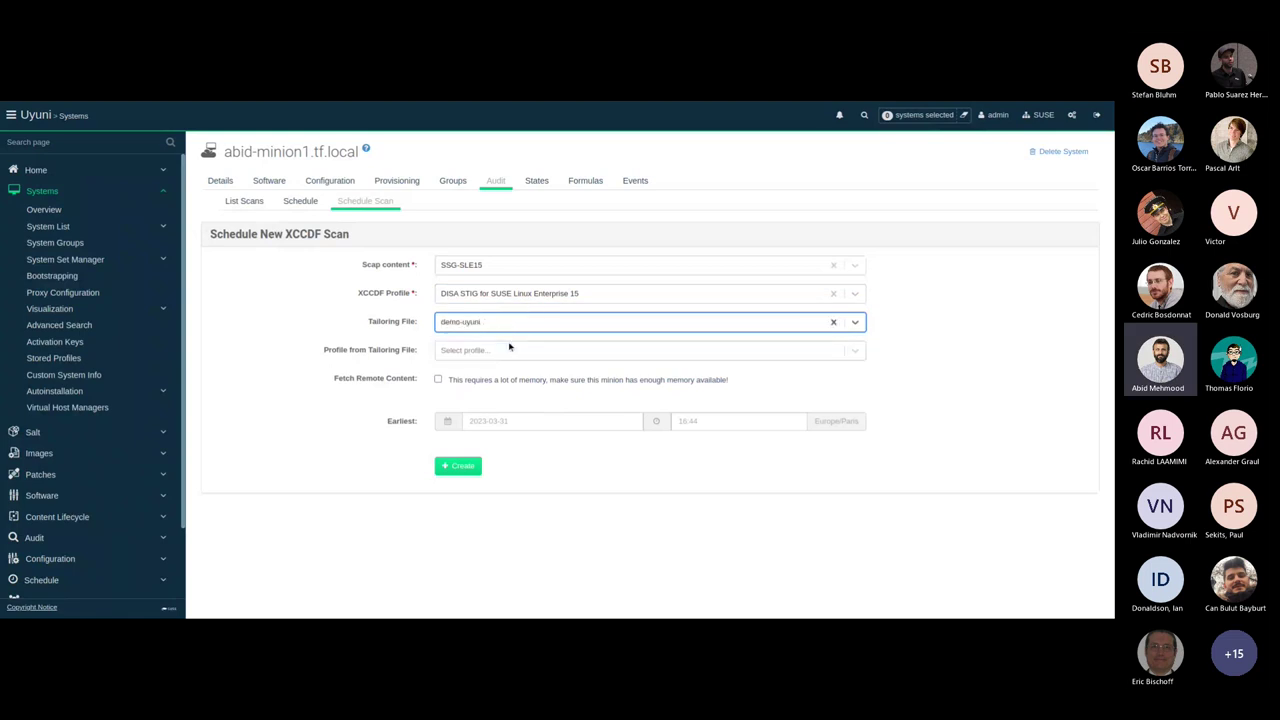
click(510, 349)
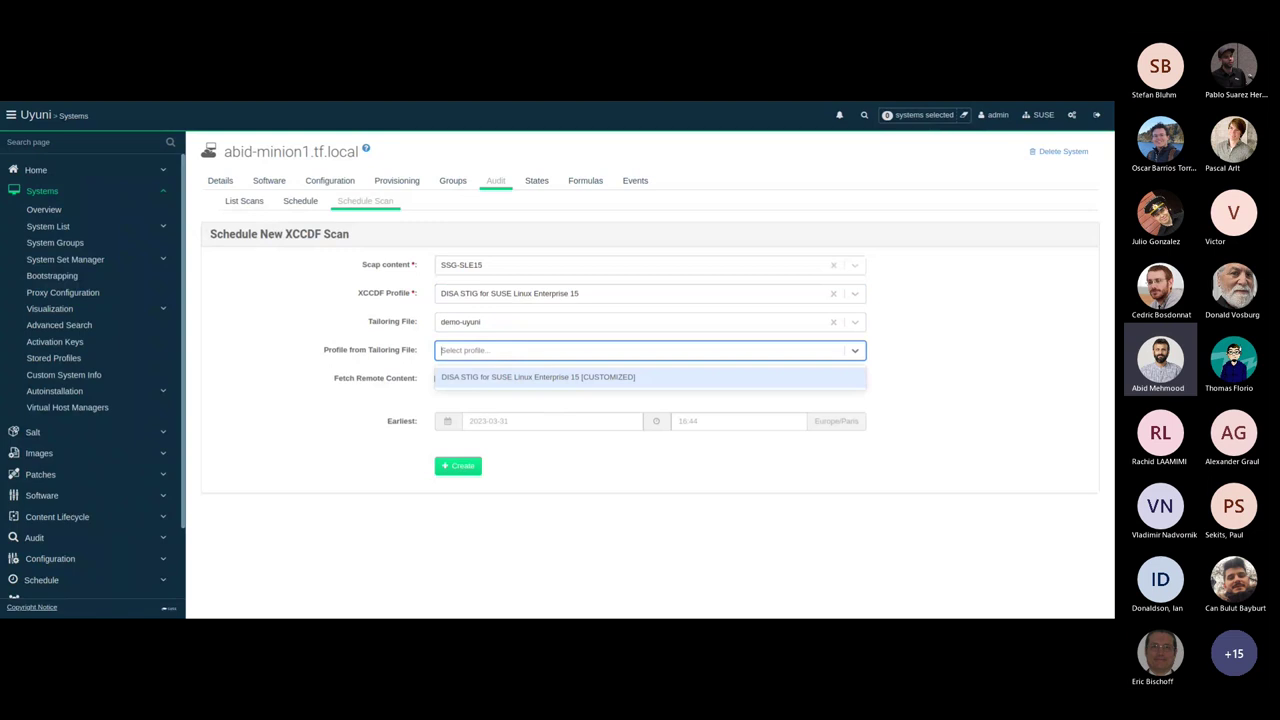
click(569, 377)
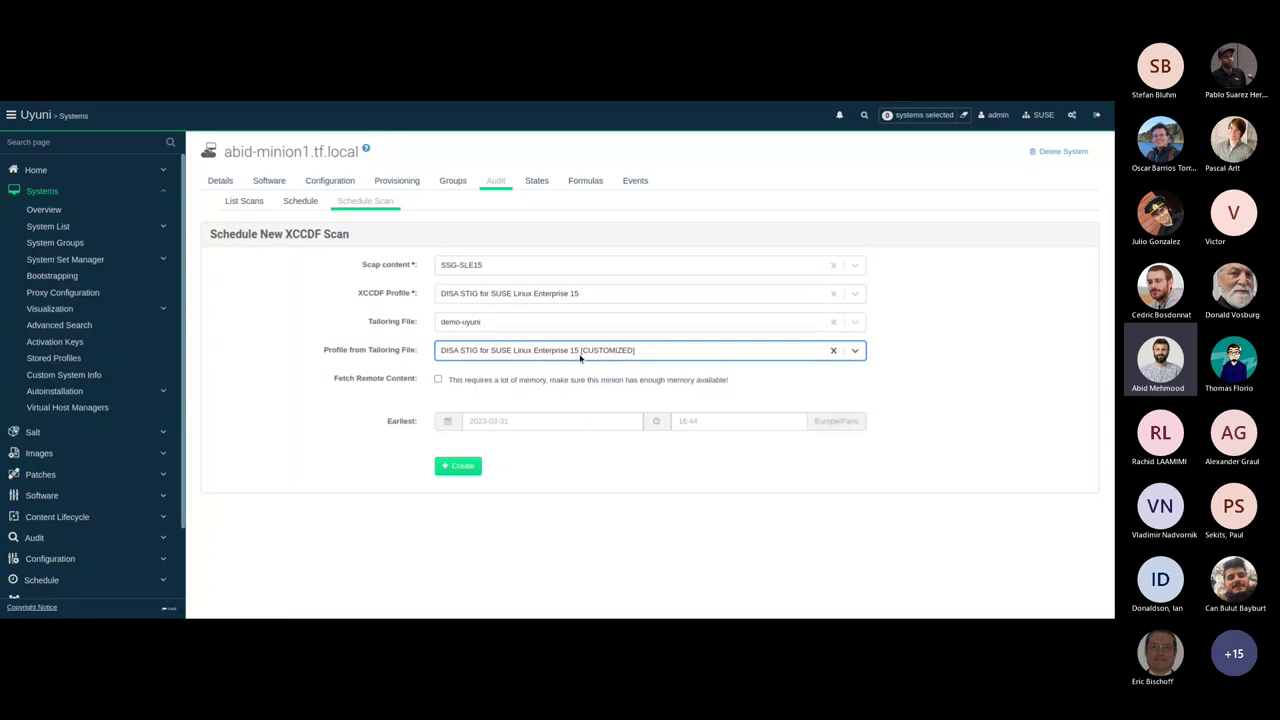
click(469, 477)
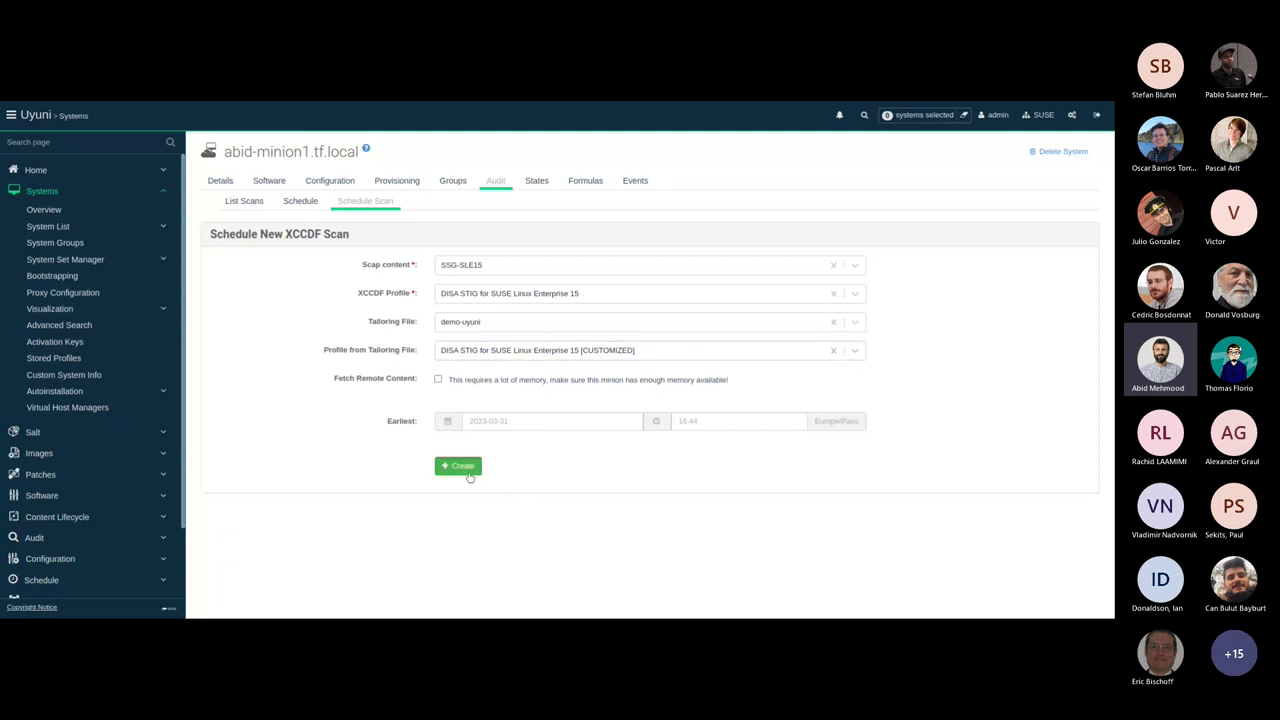
Check the tailored scan in the minion's event history and open the details of the untailored STIG scan.
click(645, 186)
click(288, 202)
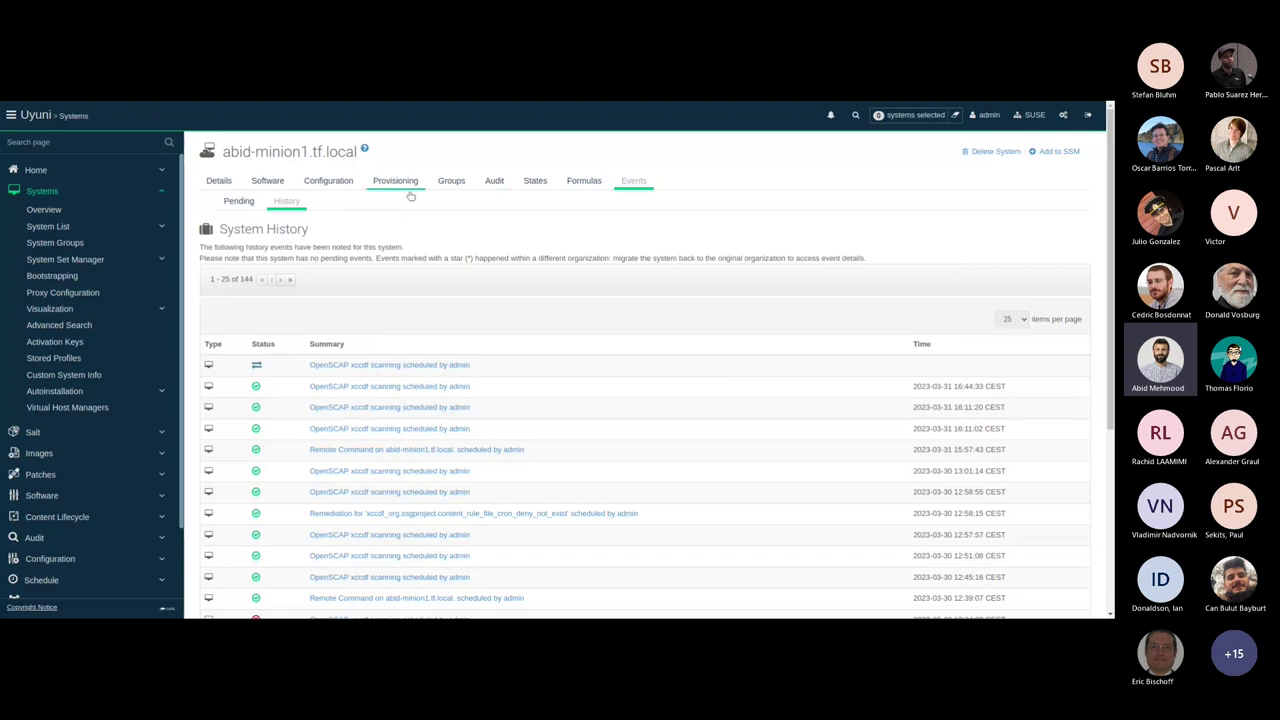
click(494, 181)
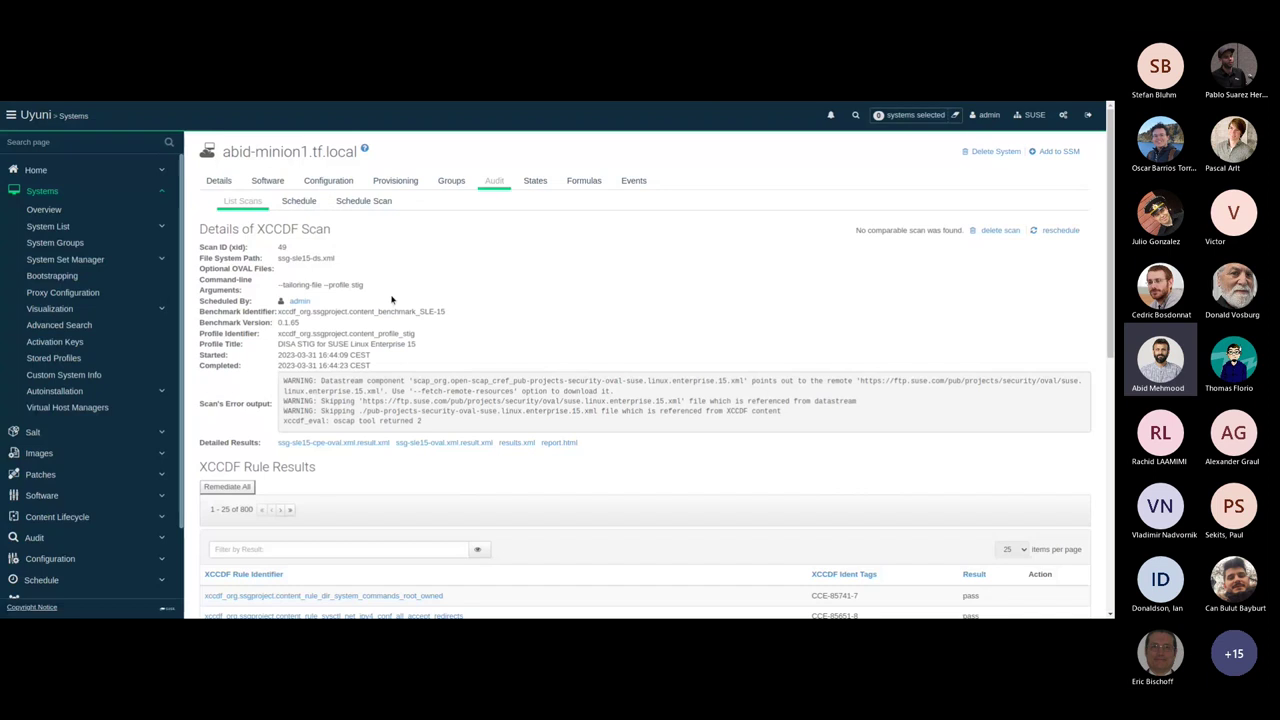
Sort the STIG scan's XCCDF rule results by result and review the failed rules.
scroll(509, 391, down, 5)
scroll(566, 360, up, 4)
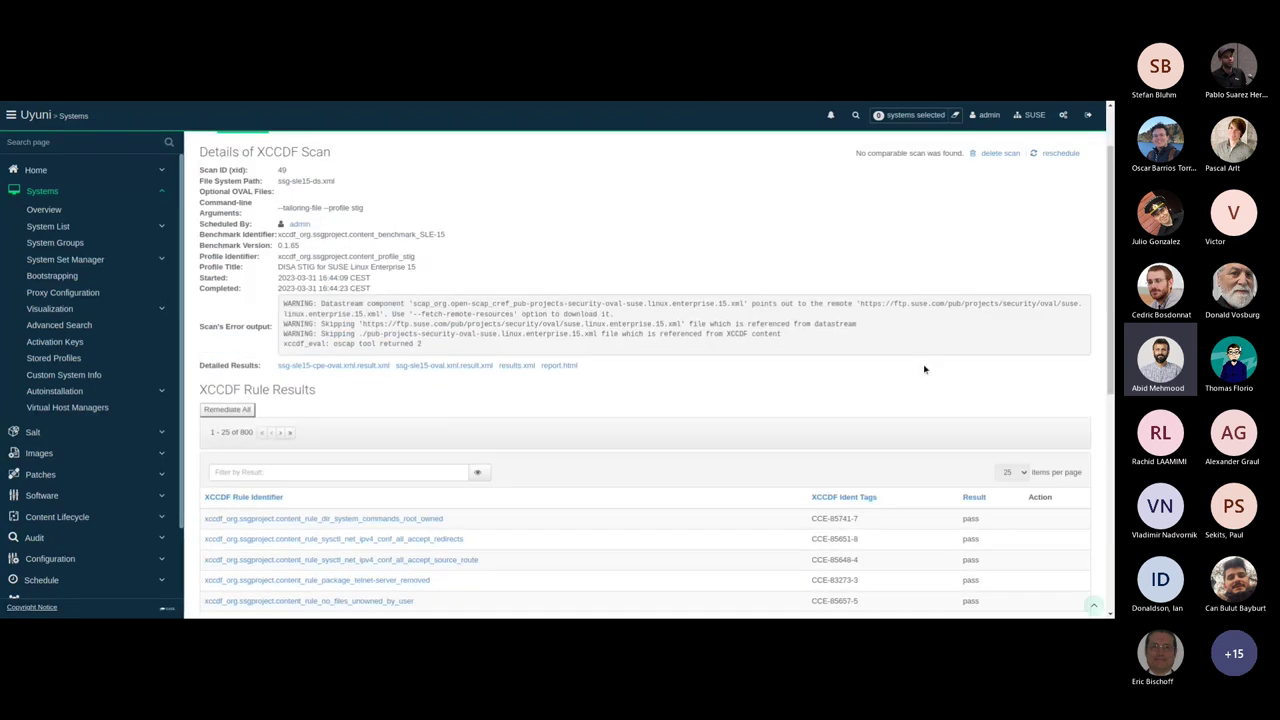
scroll(925, 350, up, 1)
click(973, 504)
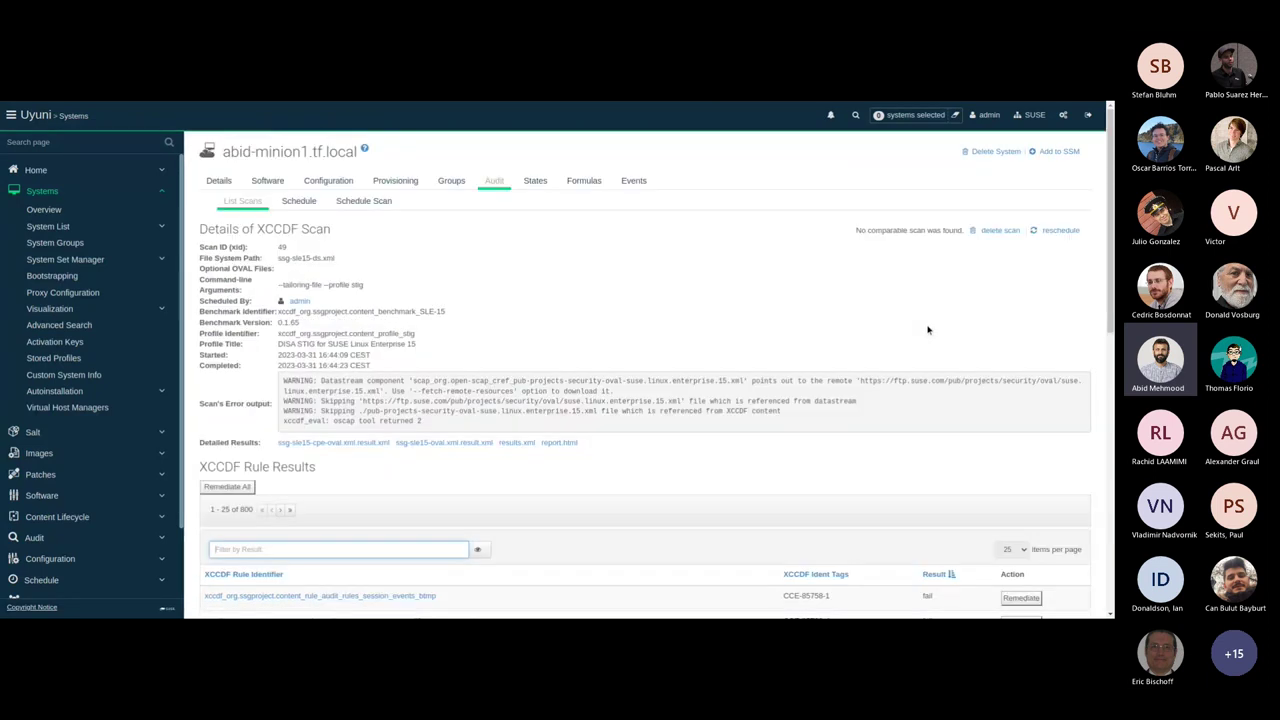
scroll(1025, 260, down, 5)
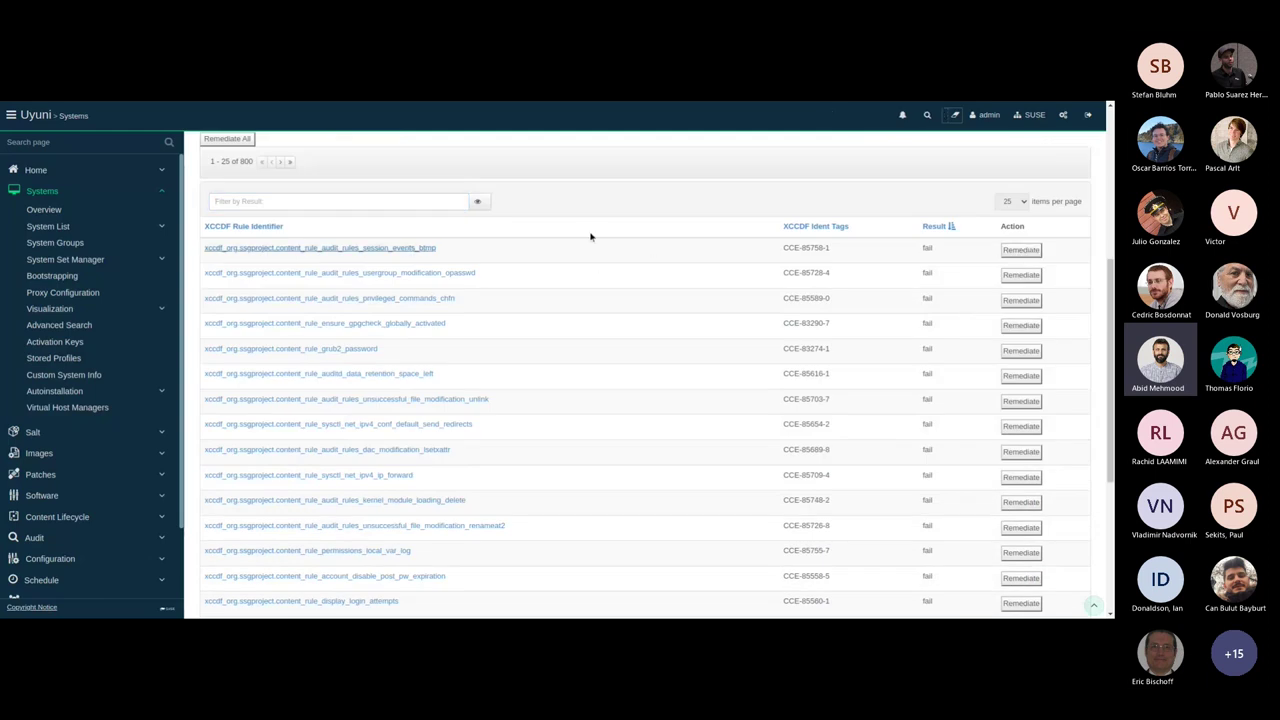
Open the failed rule audit_rules_session_events_btmp and examine its whole remediation script.
key(alt+Left)
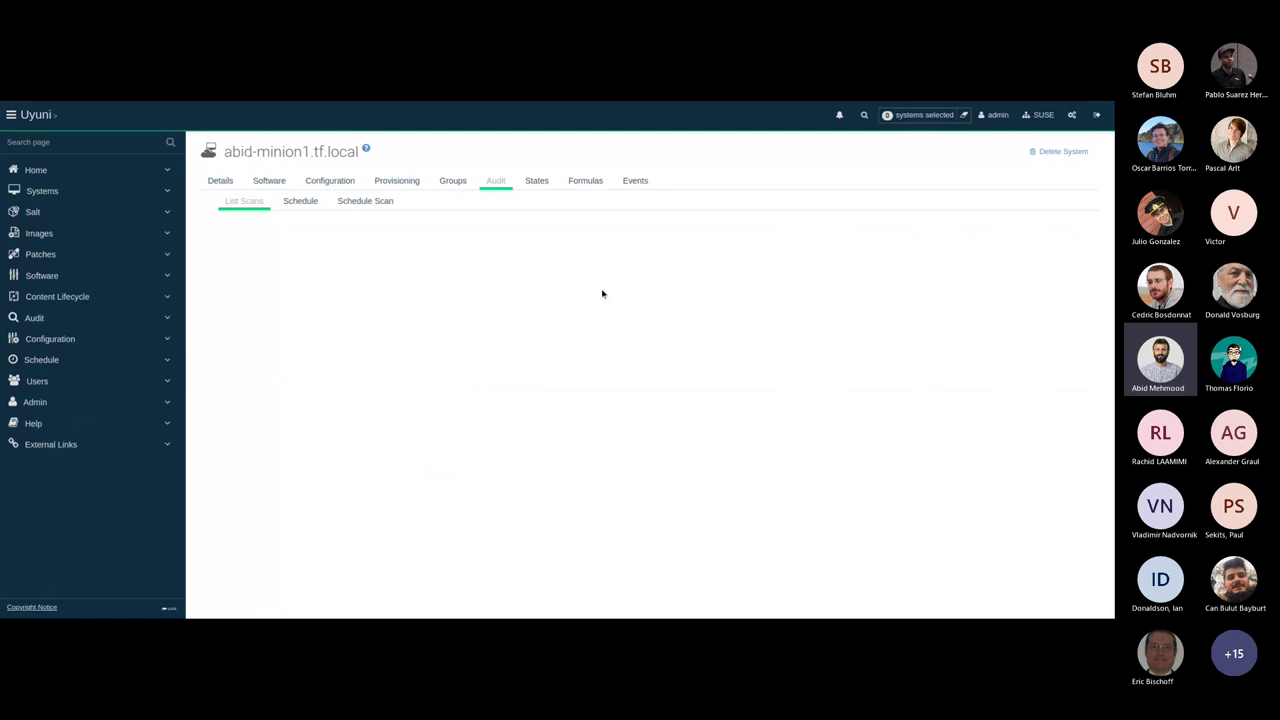
scroll(935, 420, down, 3)
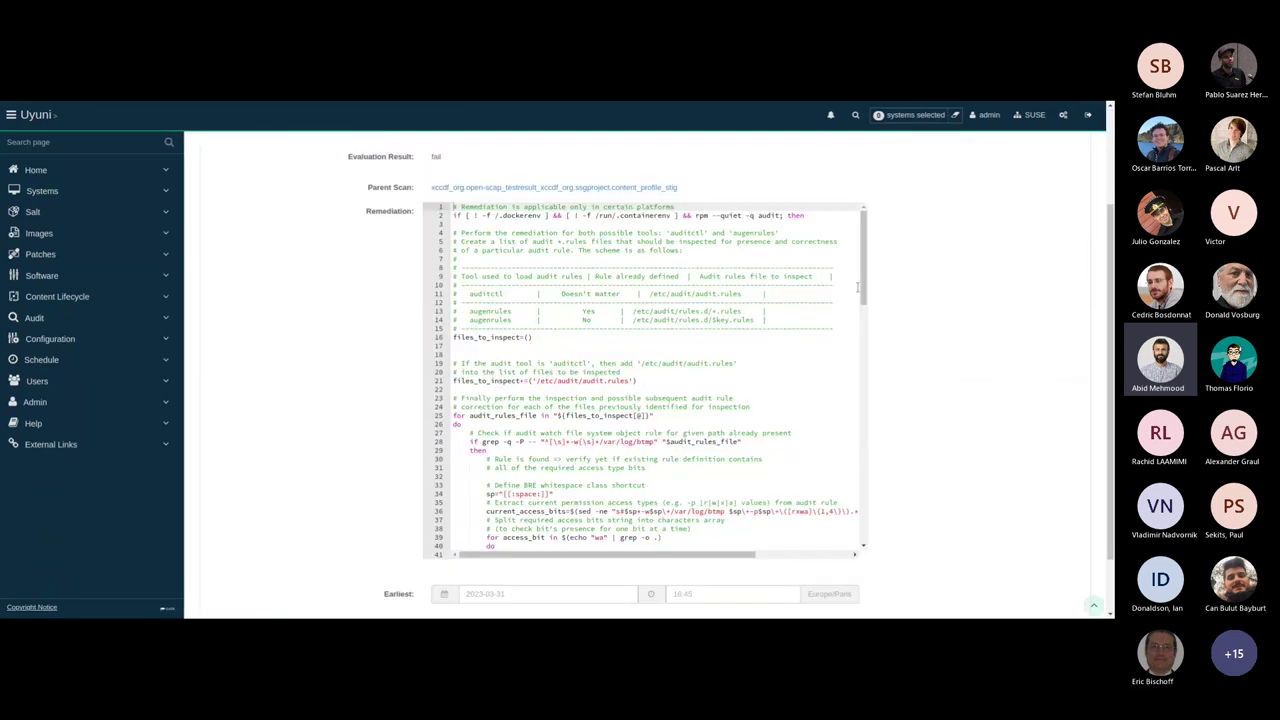
drag(857, 287, 868, 263)
scroll(943, 380, down, 2)
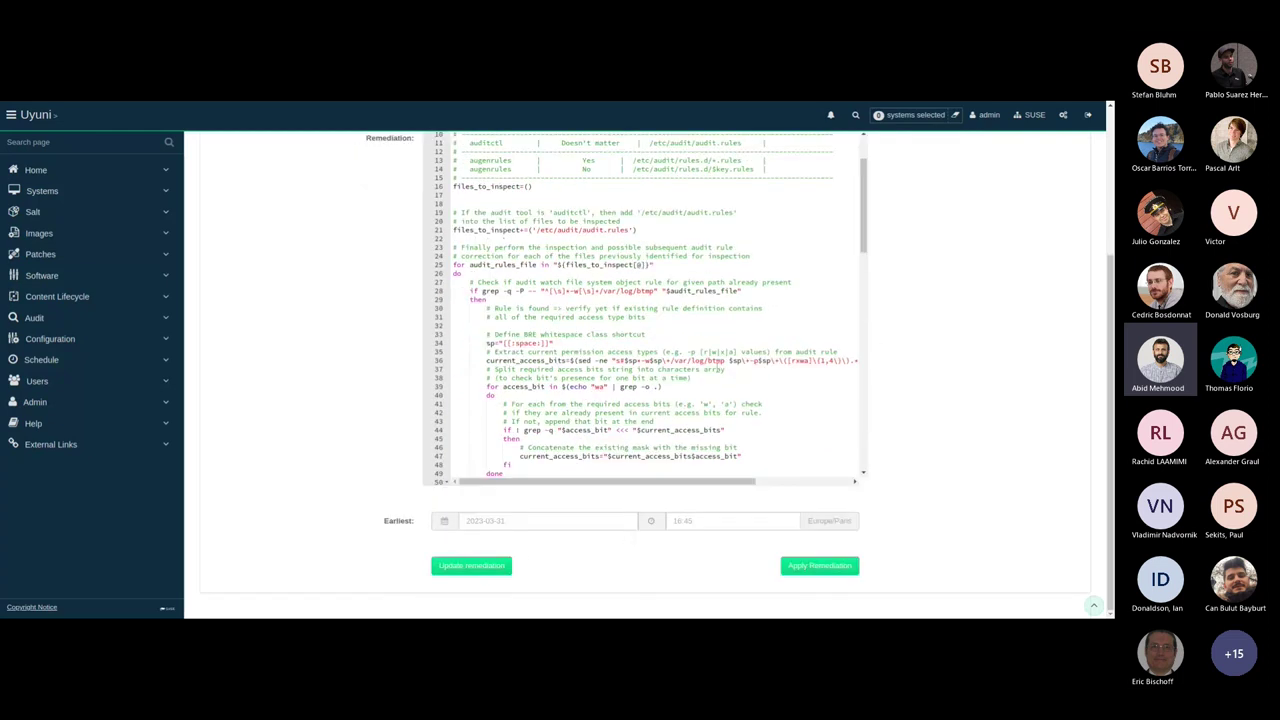
click(709, 396)
scroll(709, 396, down, 2)
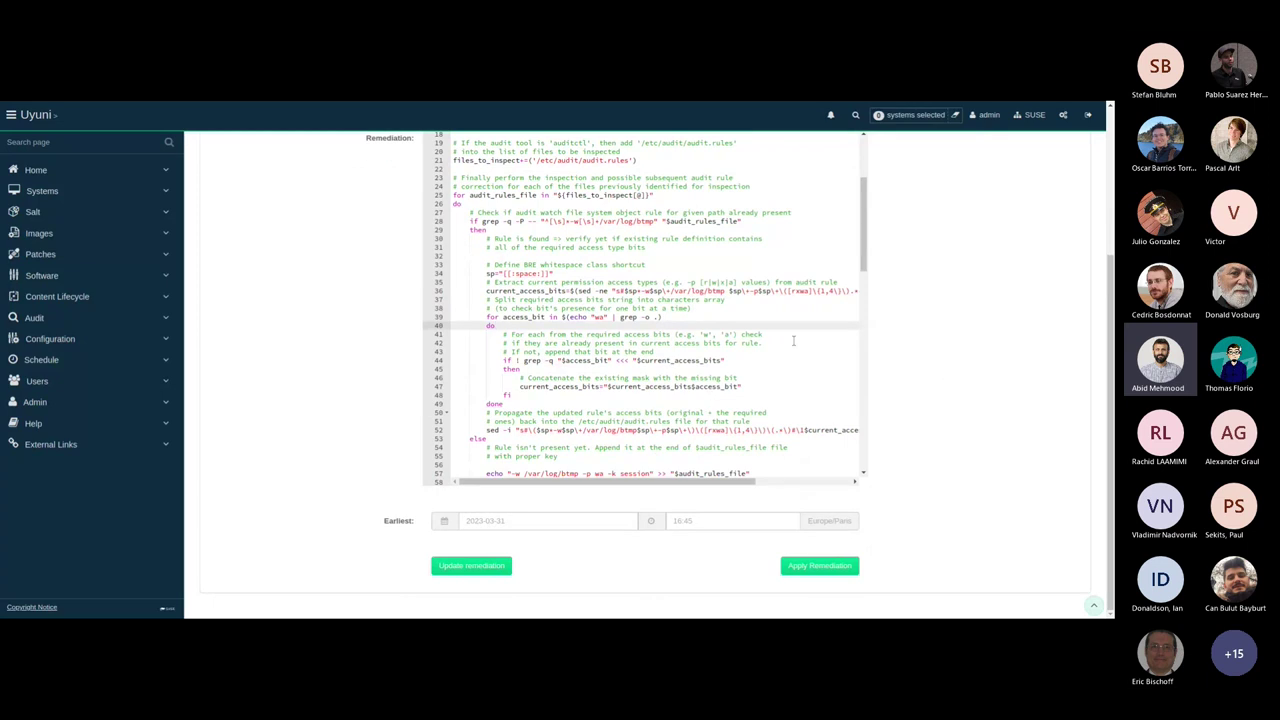
scroll(793, 341, down, 5)
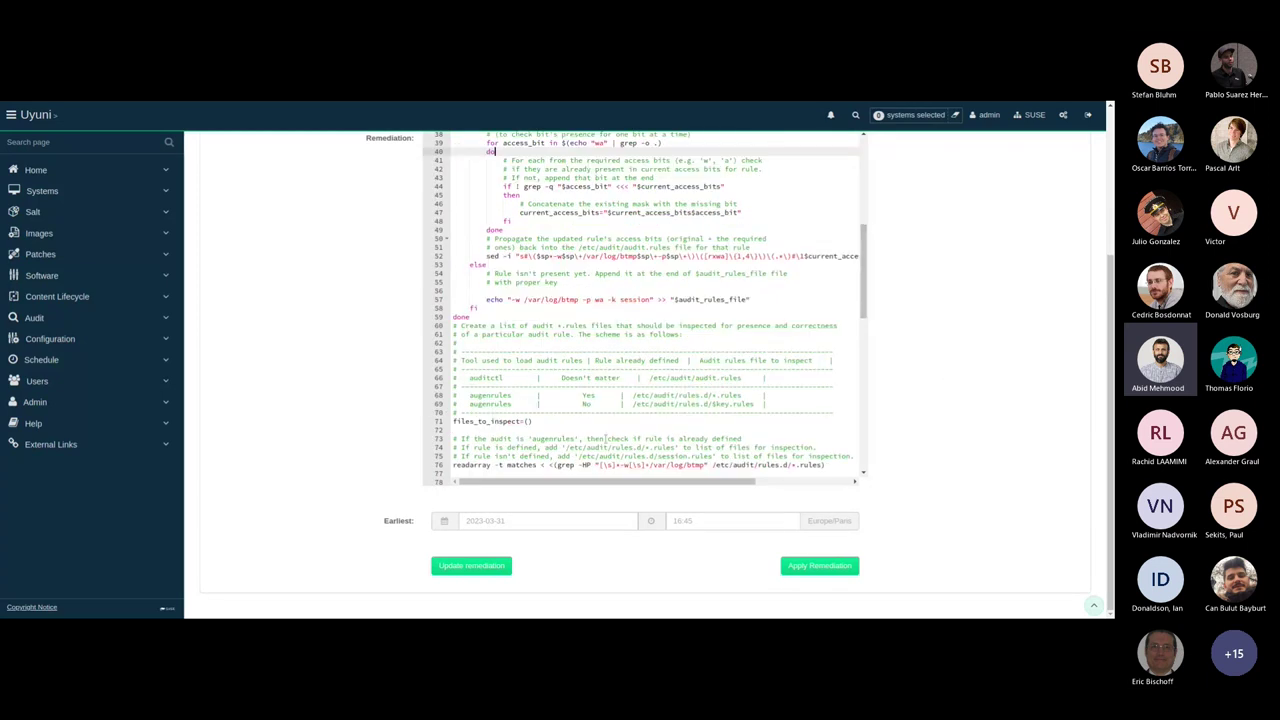
scroll(604, 438, down, 15)
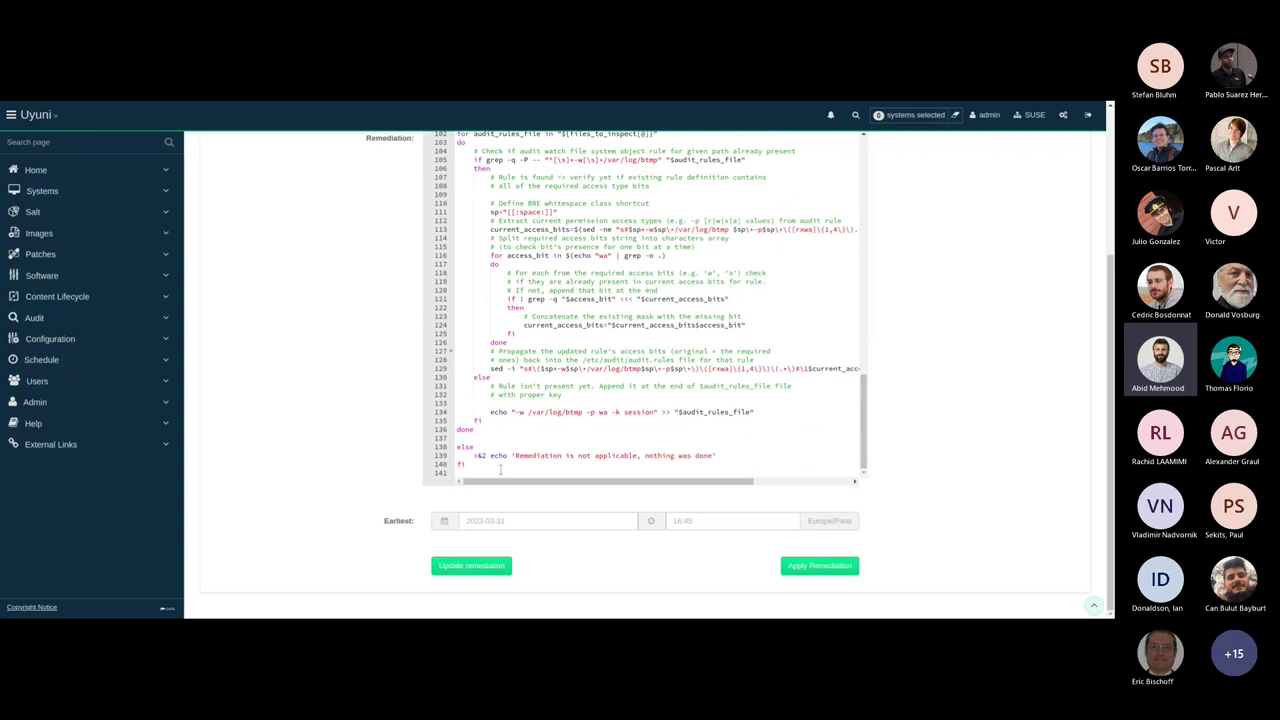
scroll(760, 386, up, 5)
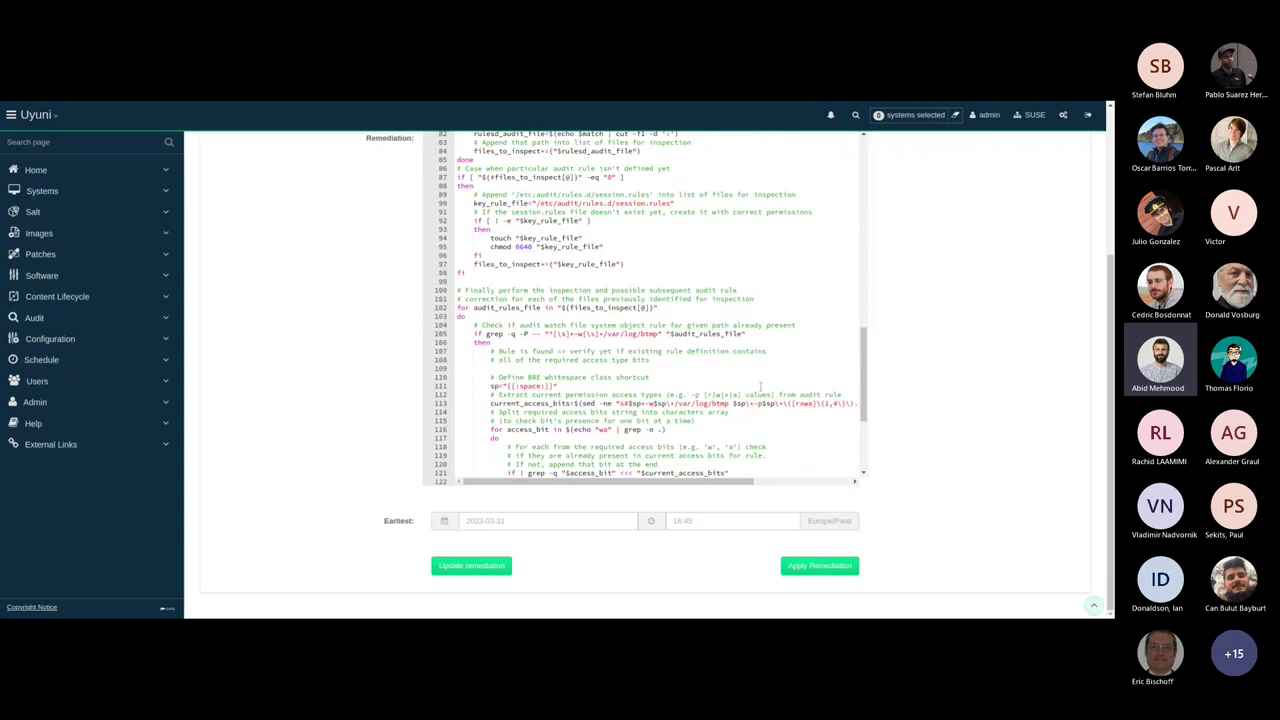
scroll(760, 386, up, 20)
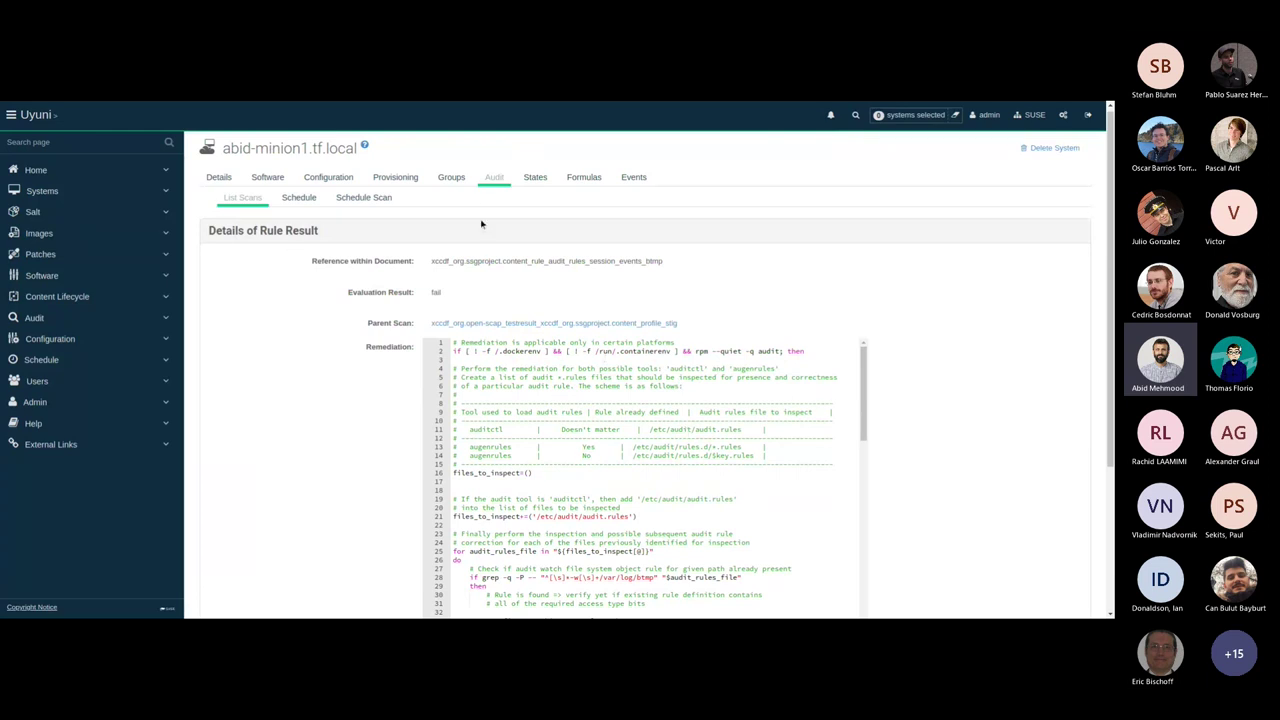
Return to the minion's OpenSCAP scan list and compare the compliance, pass and fail figures of both scans.
click(494, 177)
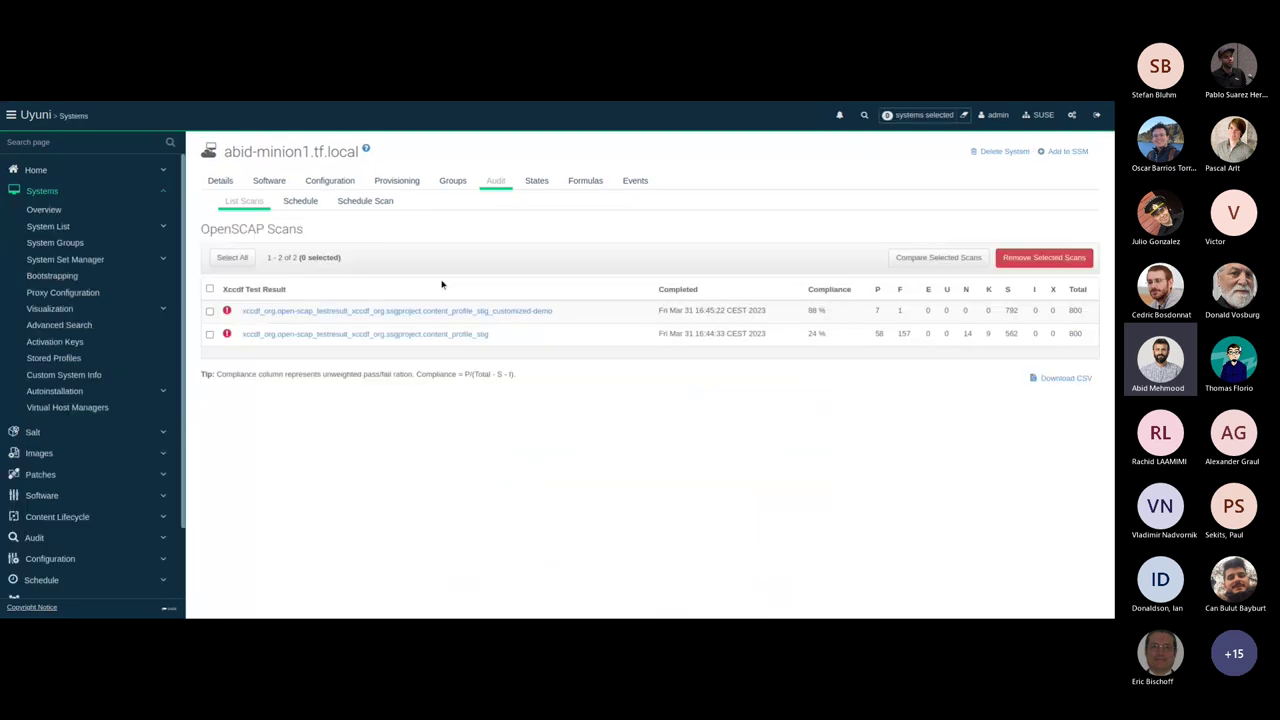
triple_click(820, 336)
double_click(1011, 333)
double_click(879, 333)
double_click(904, 333)
double_click(813, 333)
click(876, 312)
double_click(876, 311)
double_click(900, 311)
Open the failed rule file_cron_deny_not_exist in the customized STIG scan's results and apply its remediation.
click(509, 314)
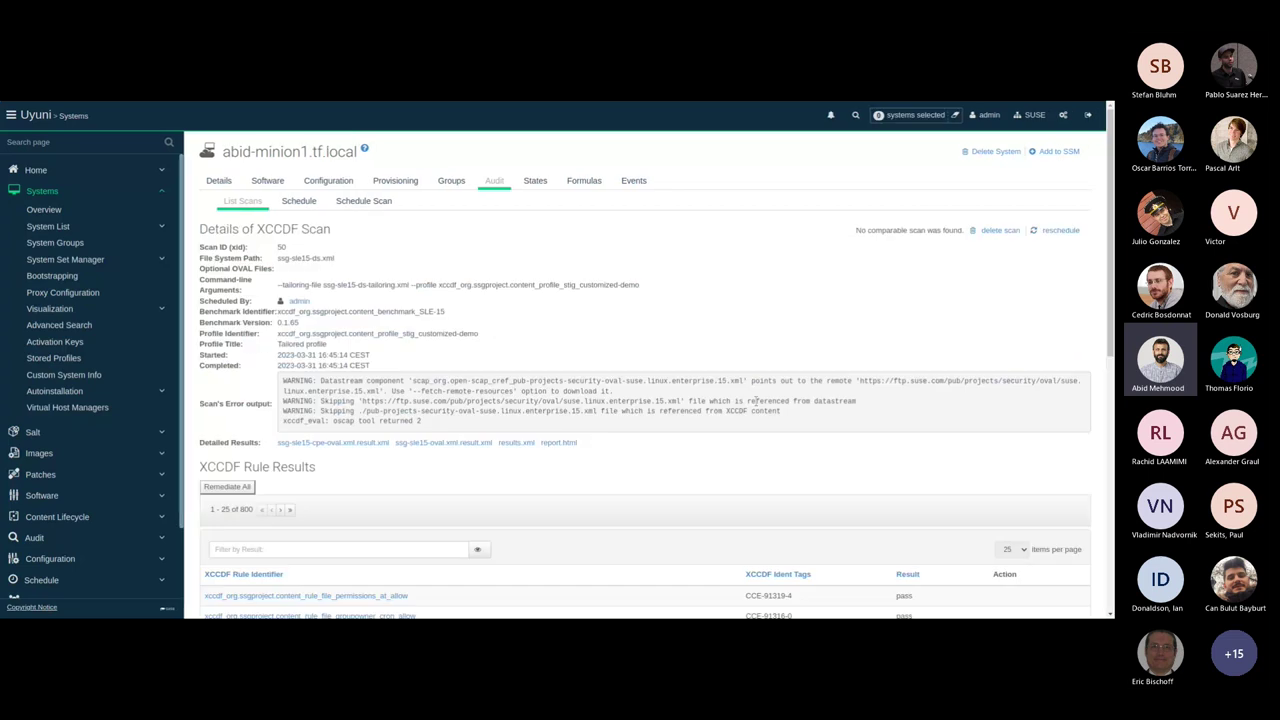
scroll(757, 401, down, 3)
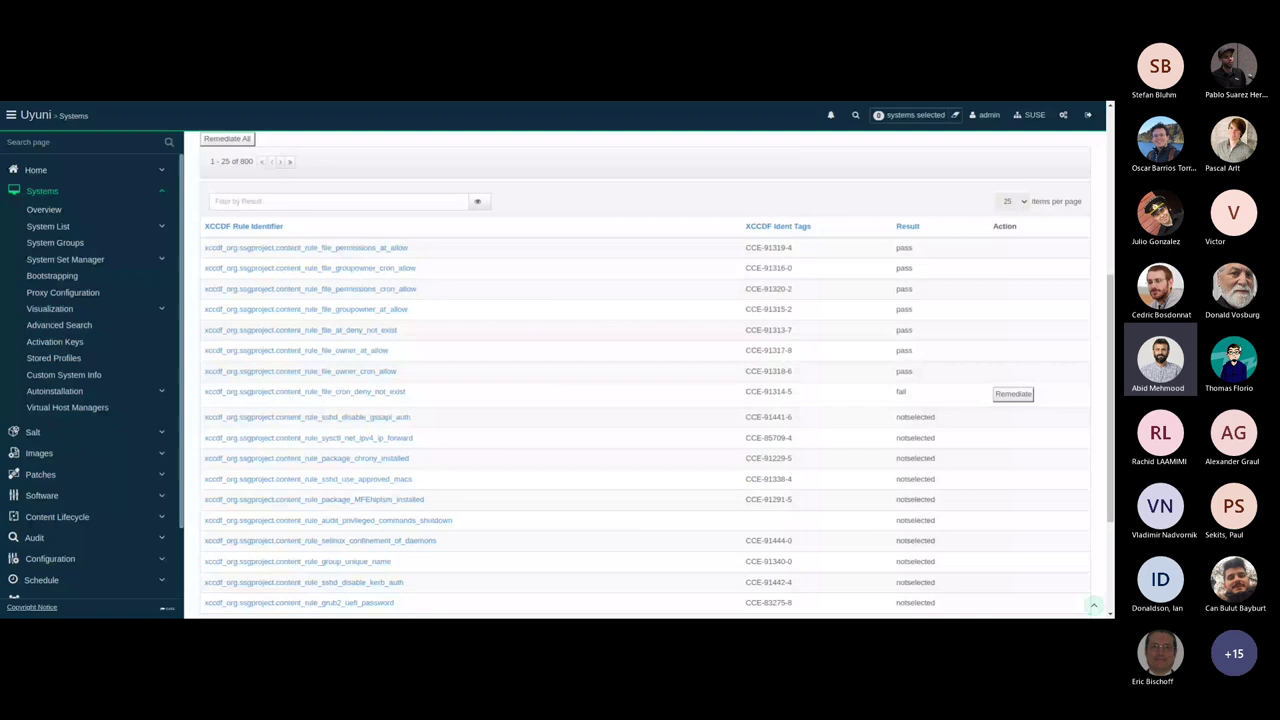
click(343, 393)
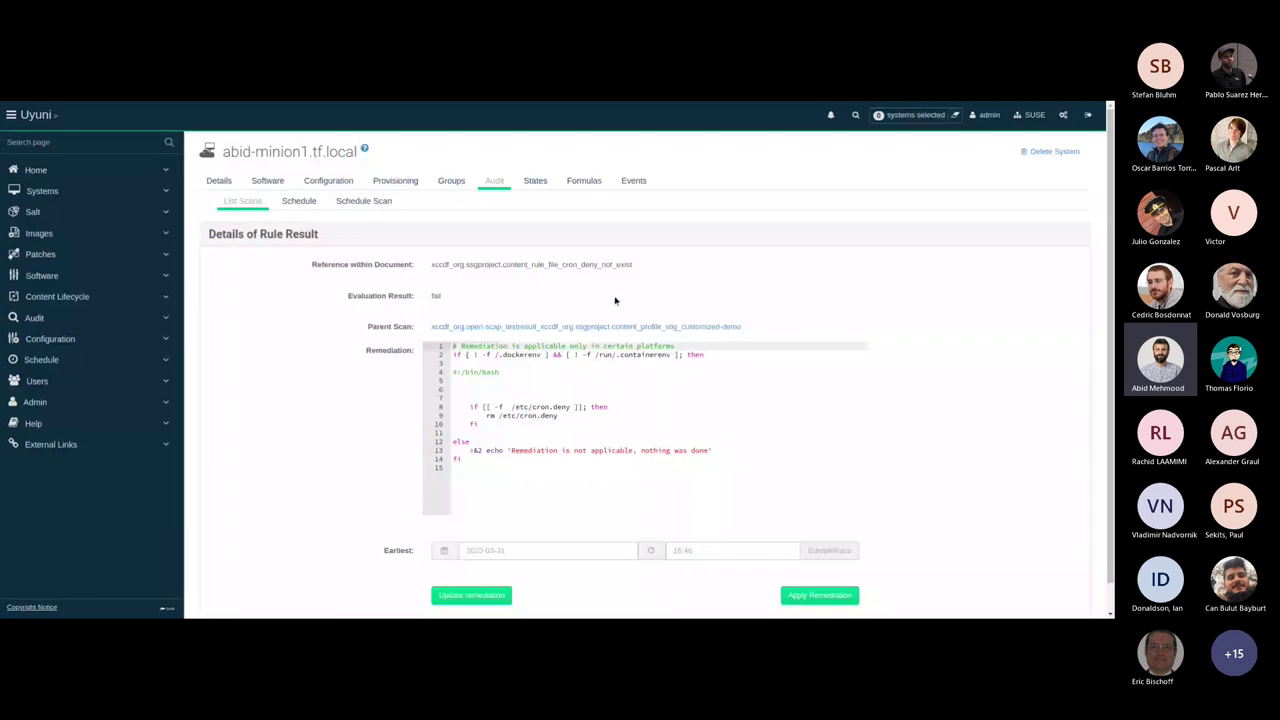
scroll(1062, 378, down, 1)
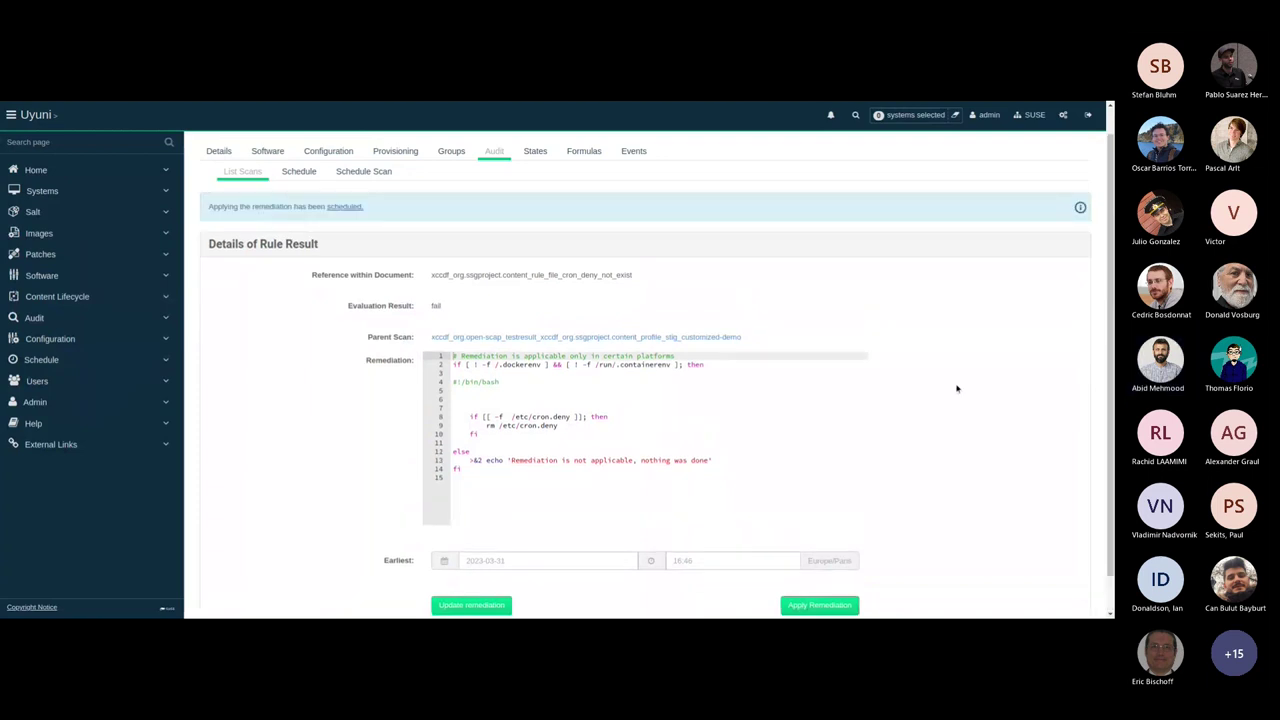
Open the file_cron_deny_not_exist remediation event in the system history and review its summary and execution details.
click(625, 149)
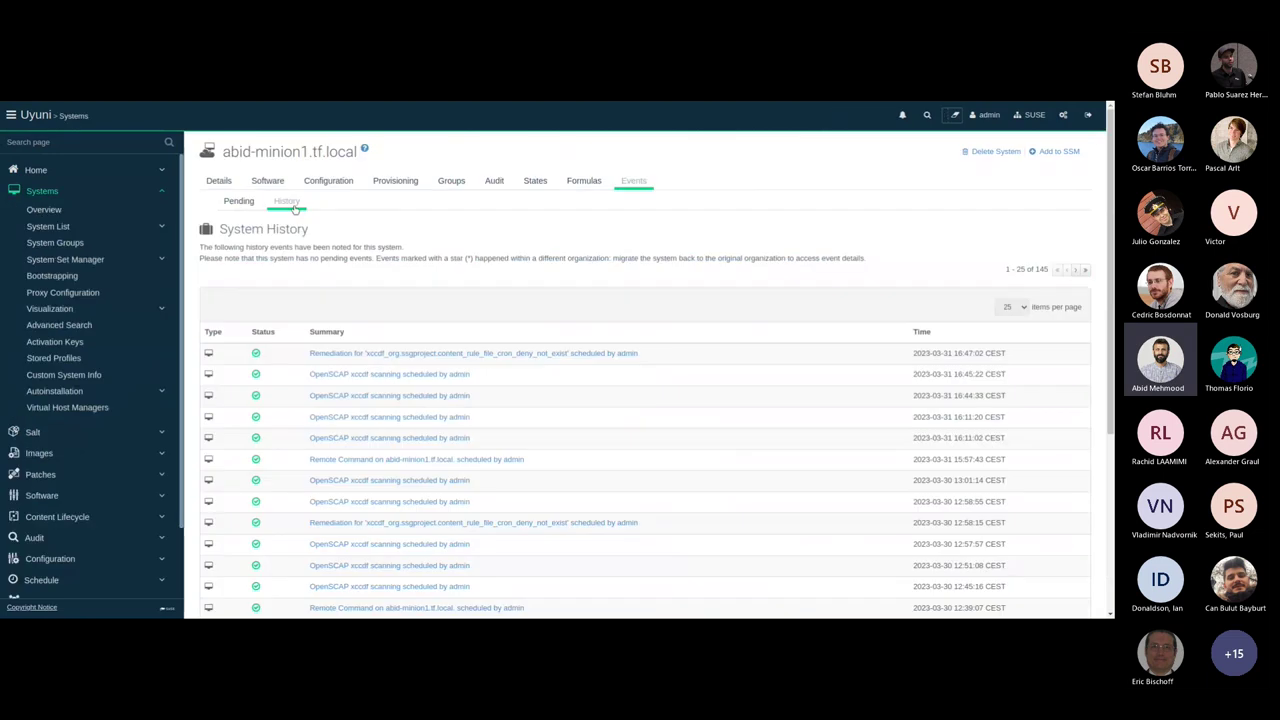
click(580, 365)
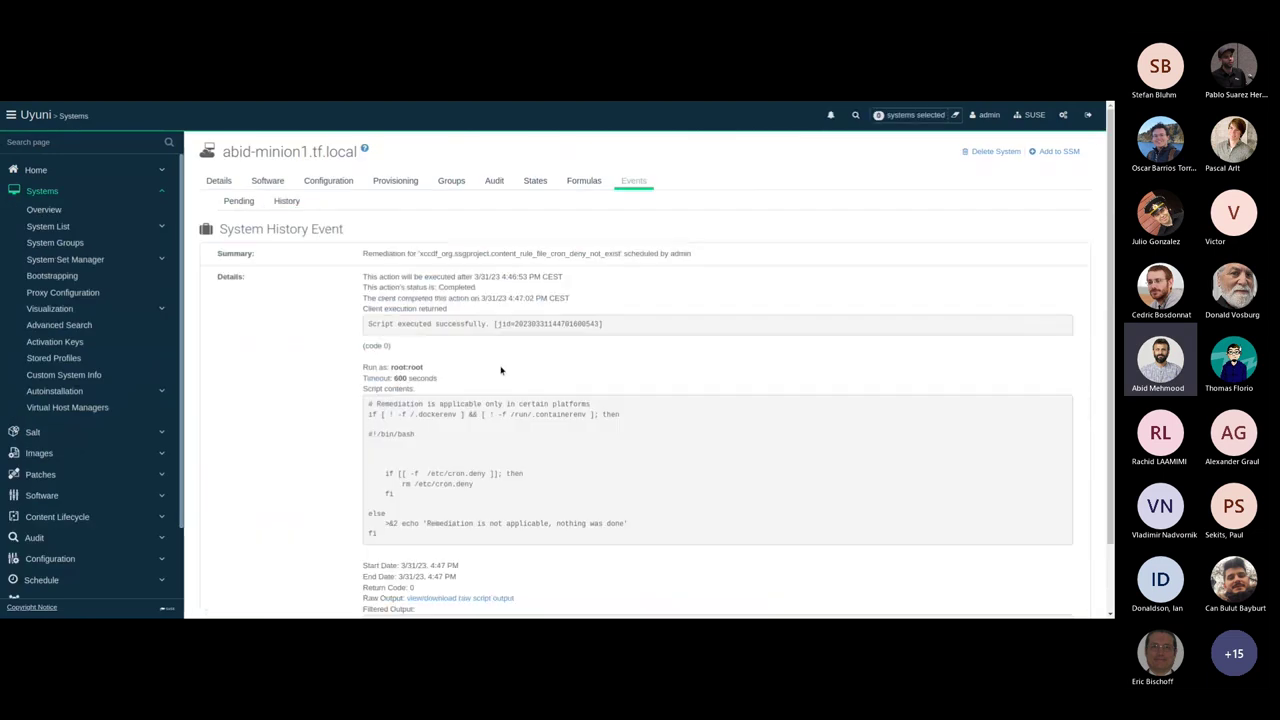
drag(366, 323, 604, 324)
drag(594, 254, 692, 254)
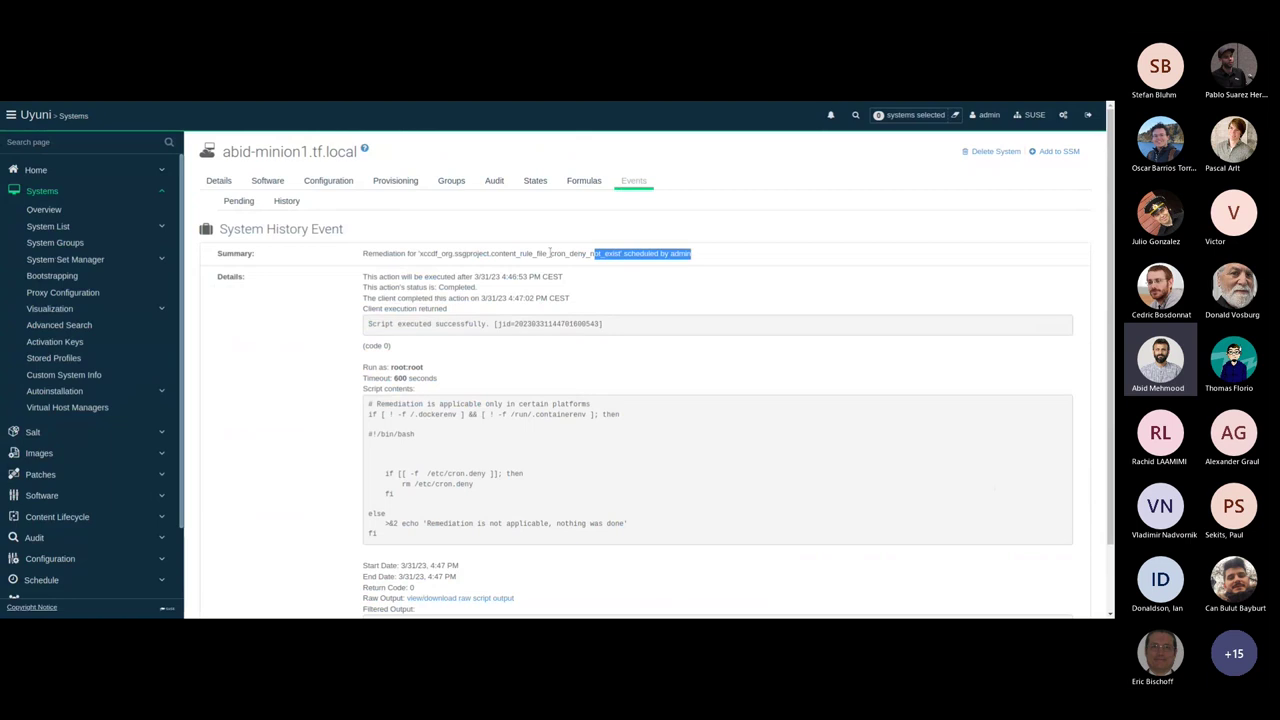
click(600, 280)
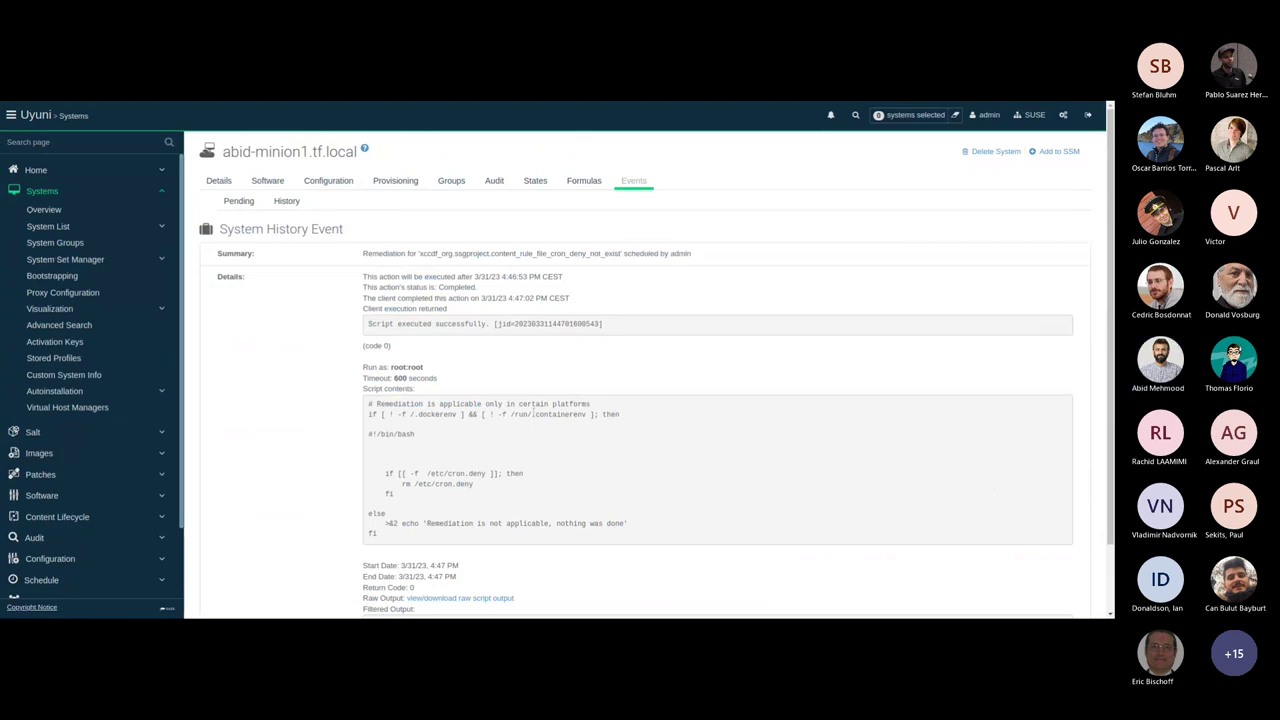
Begin a new XCCDF scan for the minion with SSG-SLE15 content and the DISA STIG for SUSE Linux Enterprise 15 profile.
click(494, 181)
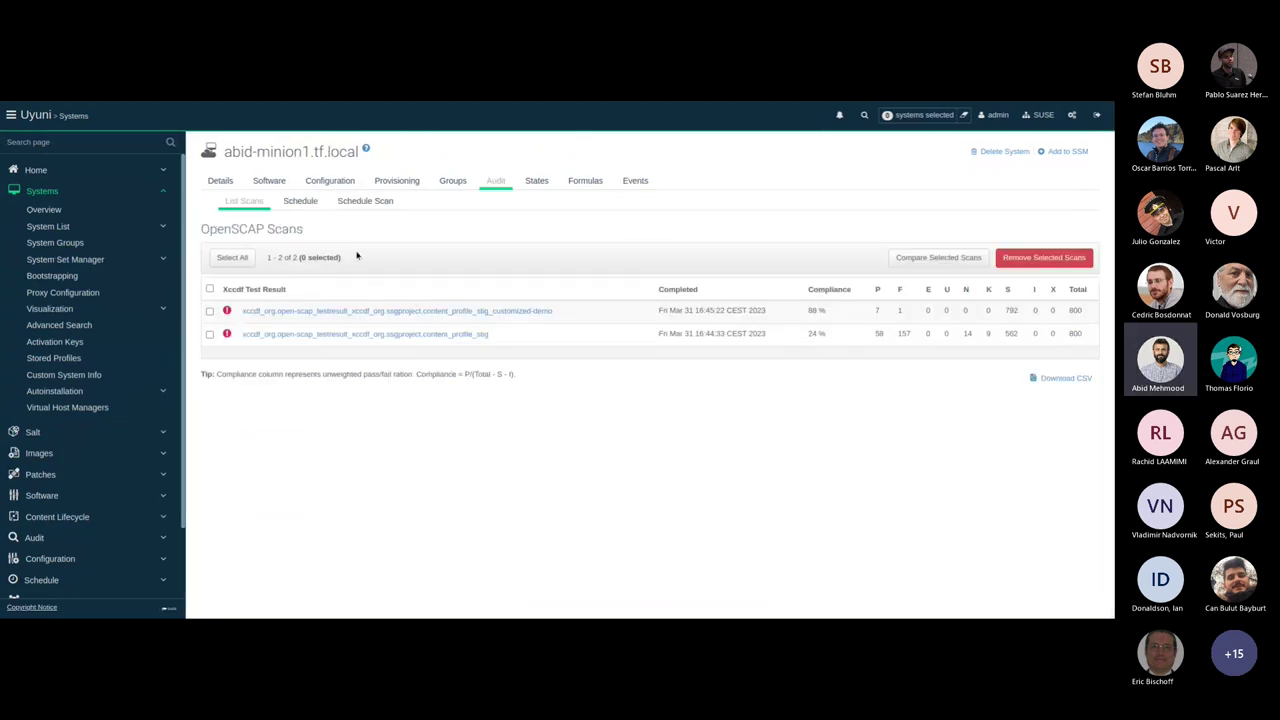
click(365, 201)
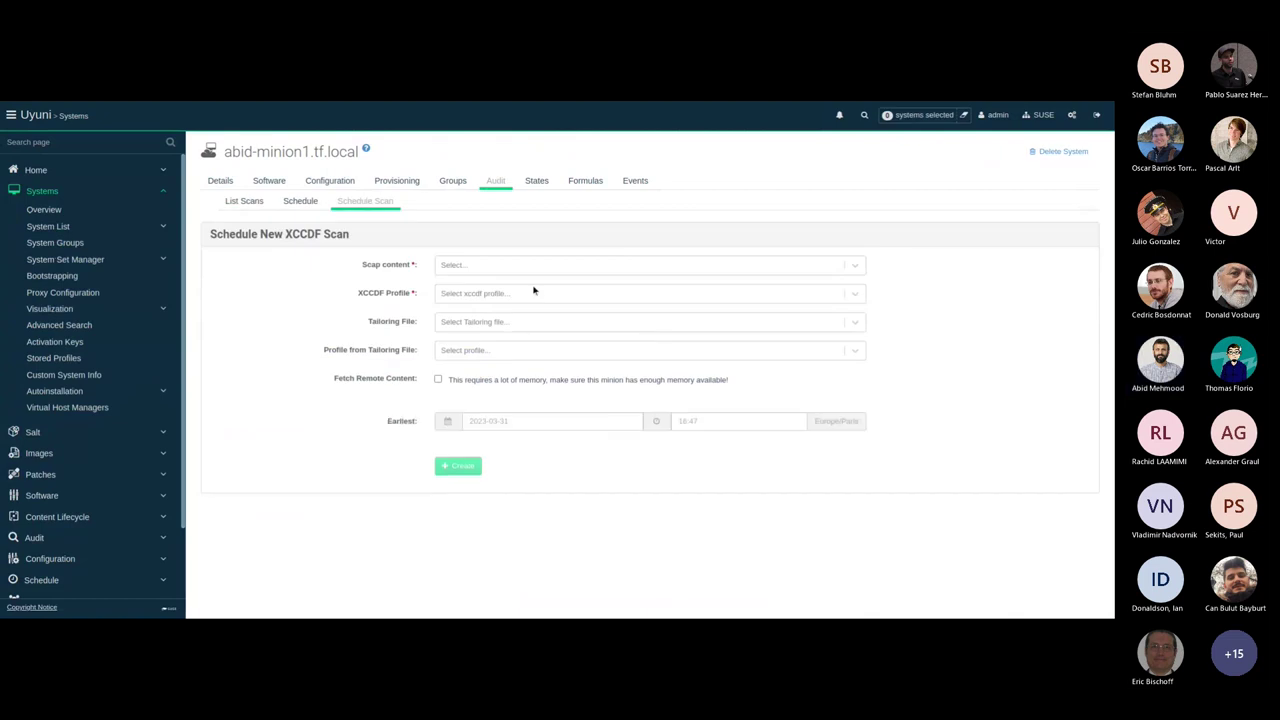
click(534, 265)
scroll(600, 366, down, 5)
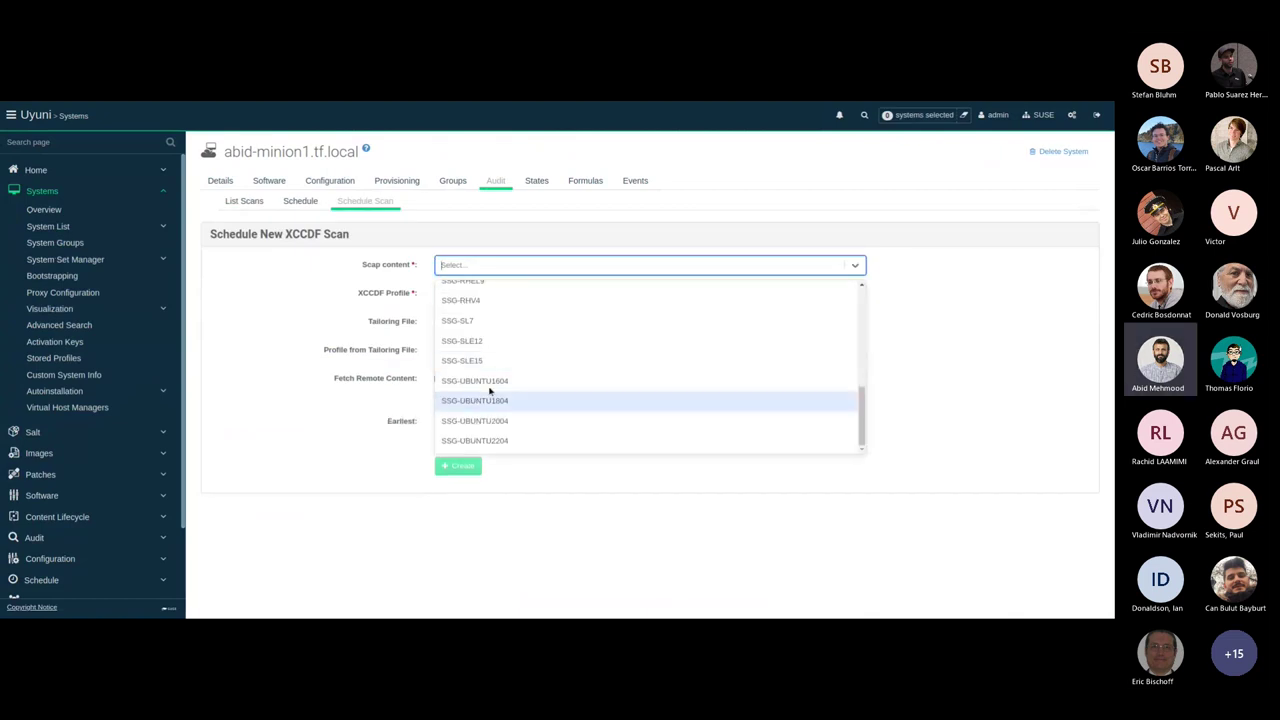
click(500, 360)
click(529, 296)
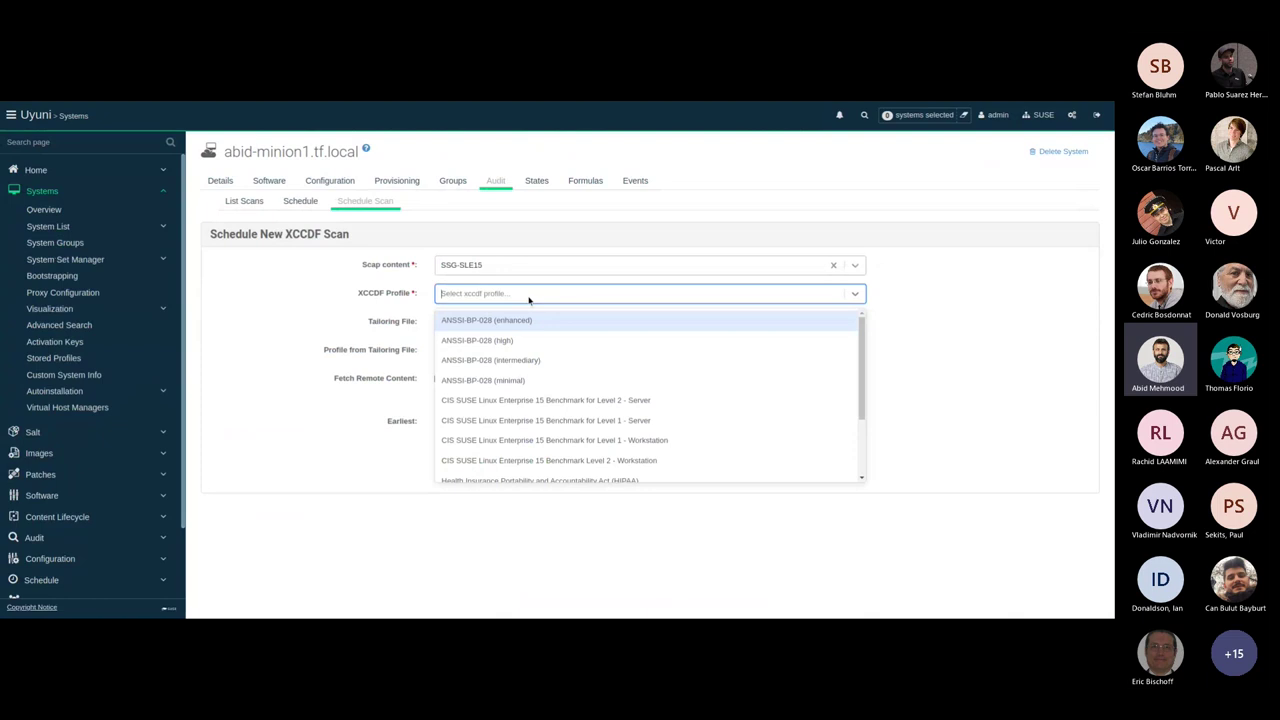
scroll(575, 410, down, 2)
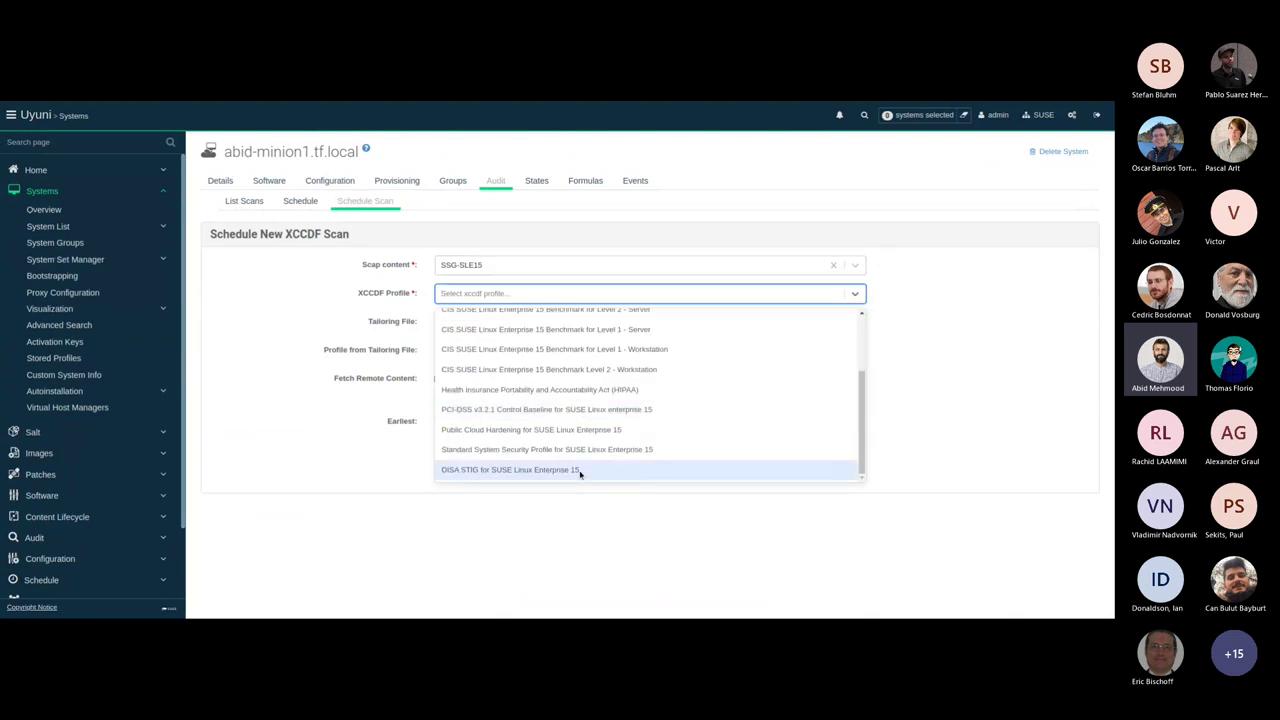
click(579, 470)
Add the demo-uyuni tailoring file with its DISA STIG for SUSE Linux Enterprise 15 [CUSTOMIZED] profile and schedule the scan.
click(567, 325)
click(540, 348)
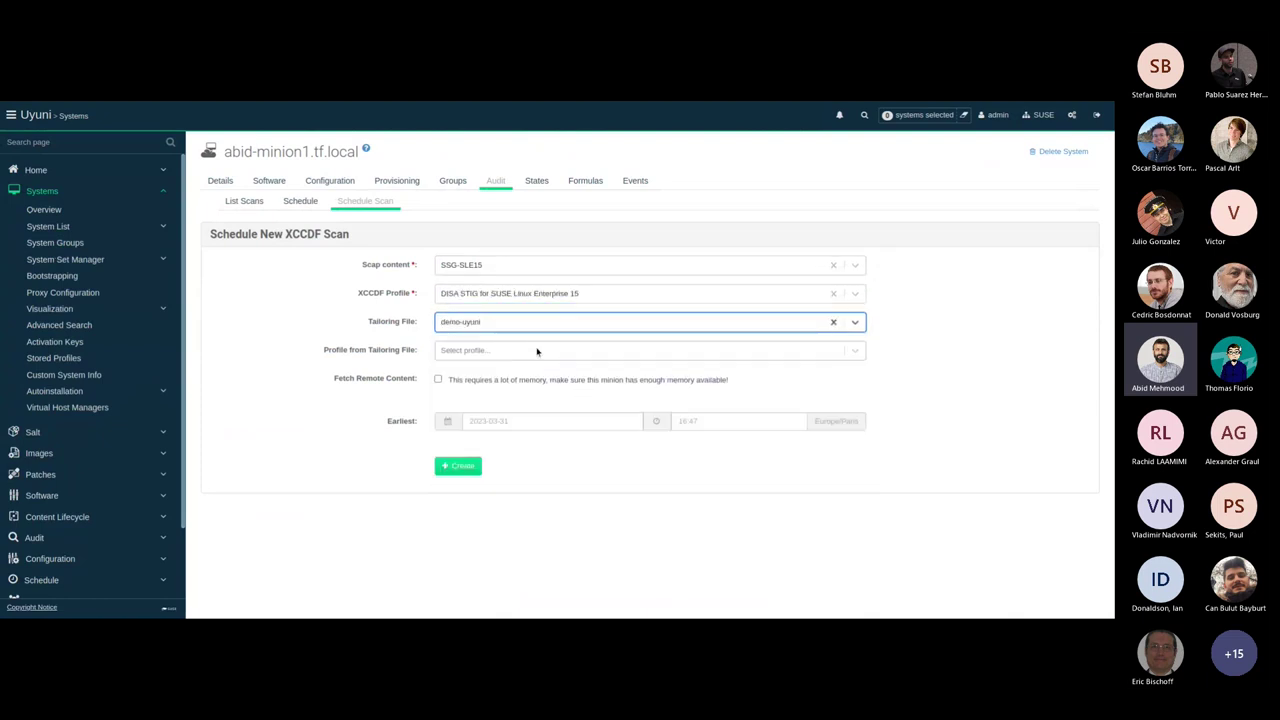
click(537, 350)
click(535, 376)
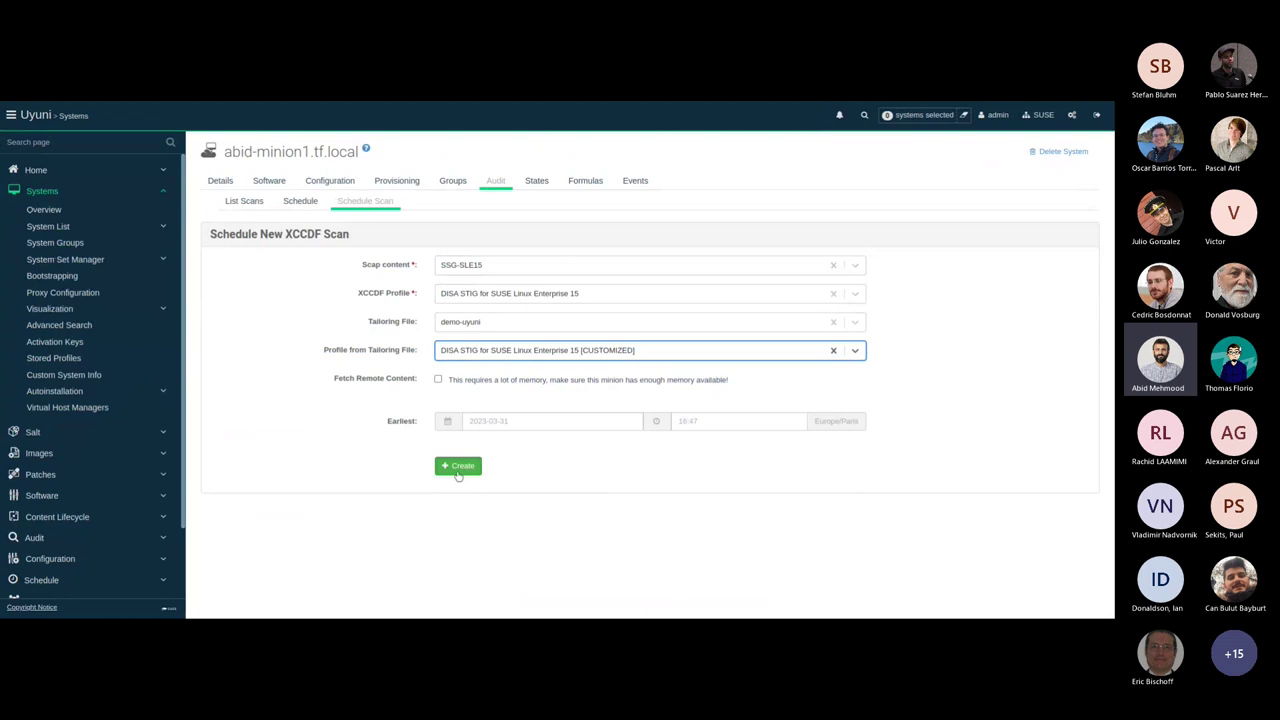
click(458, 466)
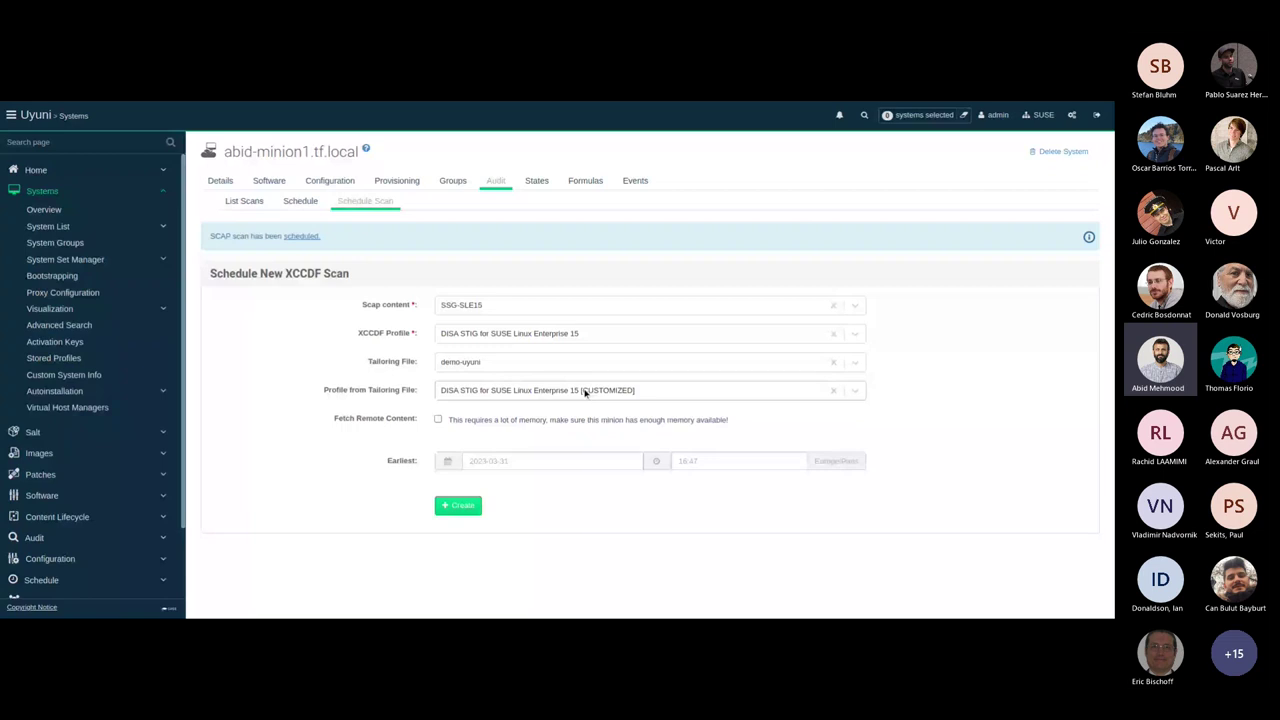
Open the newest OpenSCAP xccdf scanning event in the minion's system history and review its execution details.
click(632, 183)
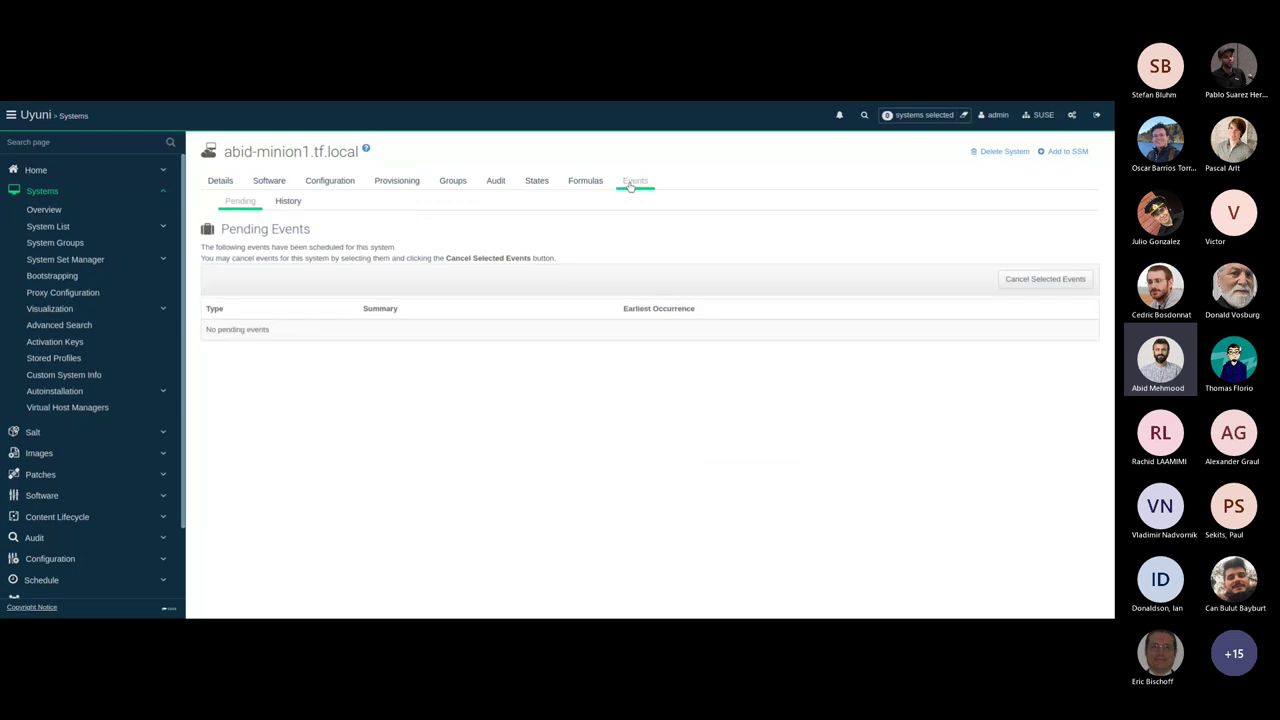
click(285, 202)
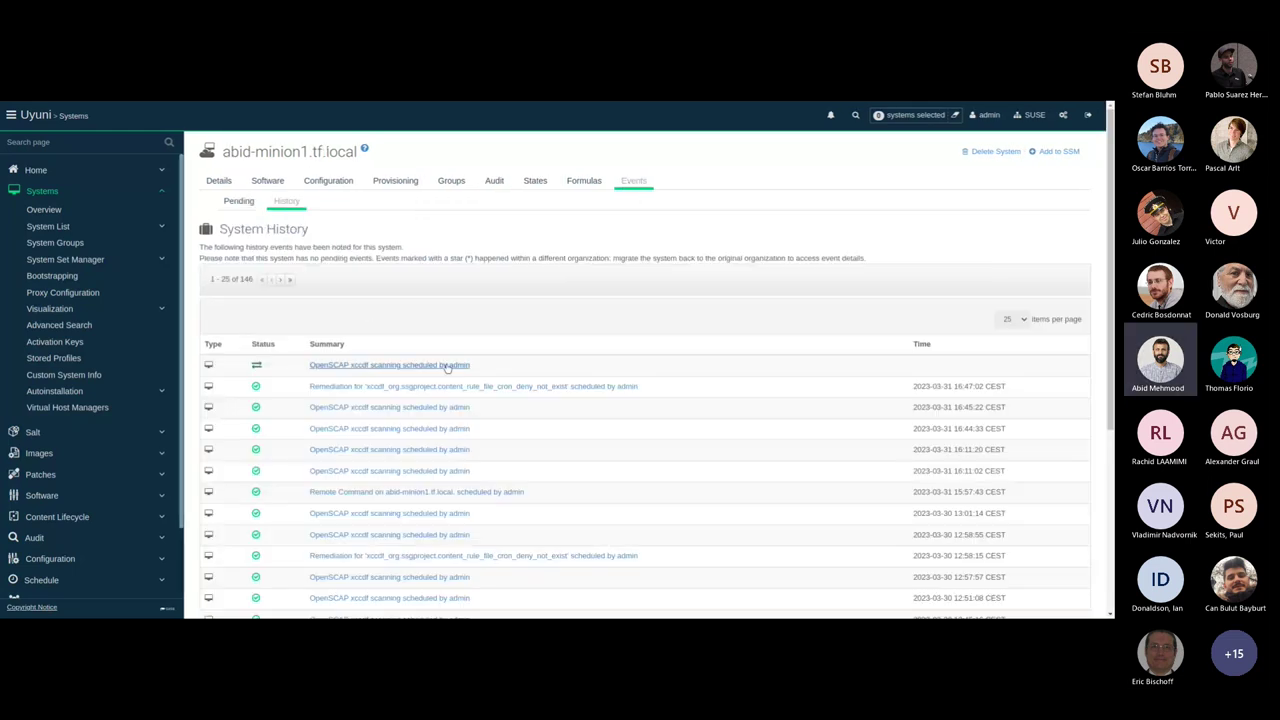
click(448, 366)
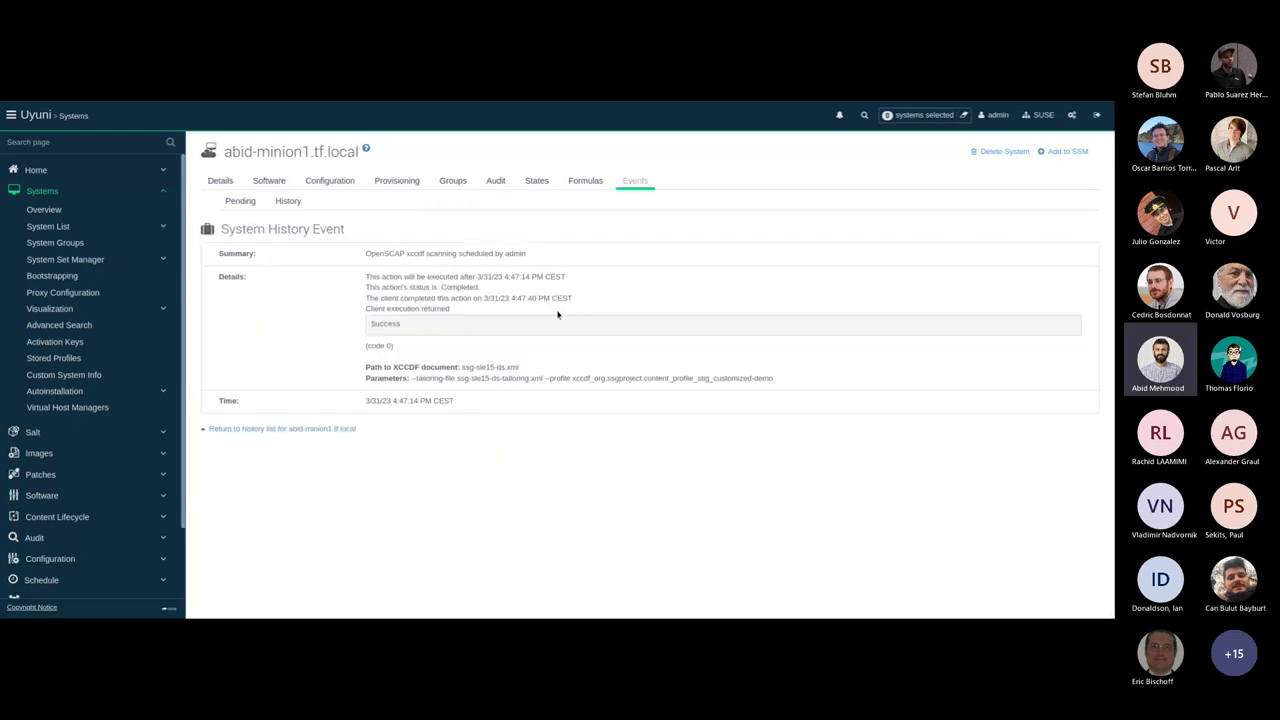
Return to the minion's OpenSCAP scan list and check the compliance figure of the newest customized STIG scan.
click(494, 182)
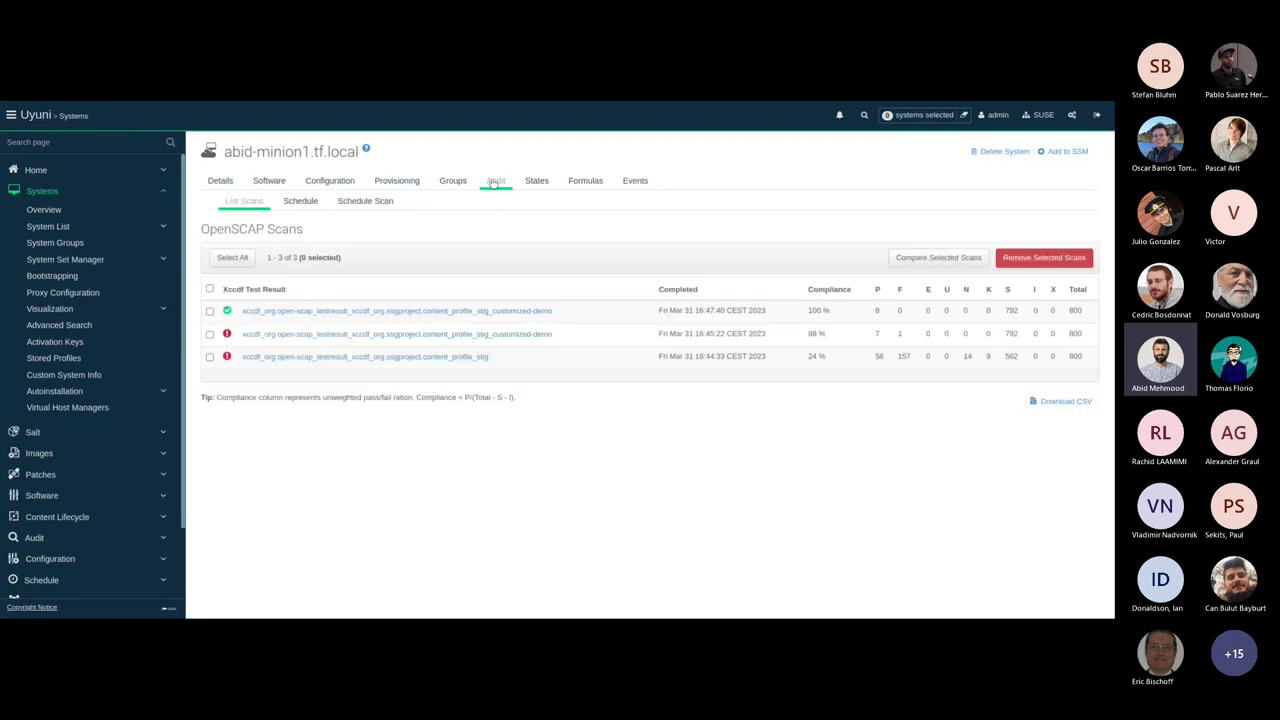
triple_click(821, 311)
click(821, 318)
Upload ssg-sle15-ds-tailoring.xml as a new OpenSCAP tailoring file named wwwrwerwe.
scroll(95, 470, down, 2)
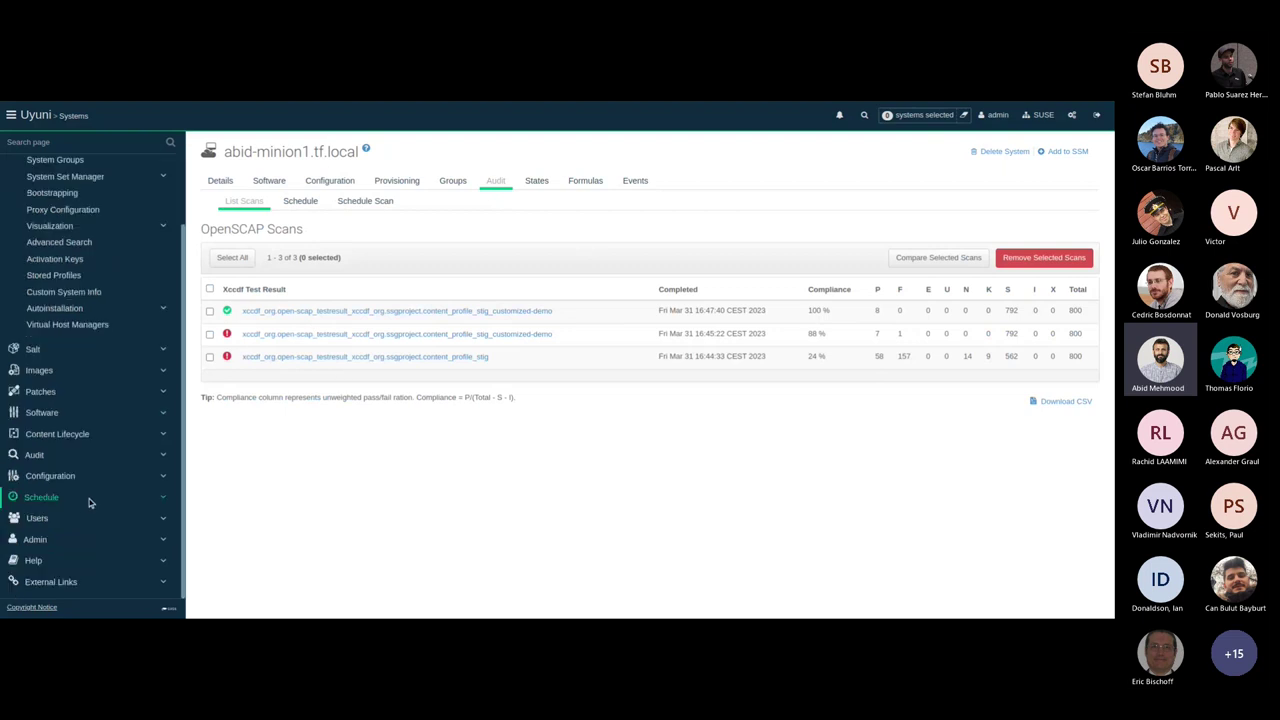
click(121, 456)
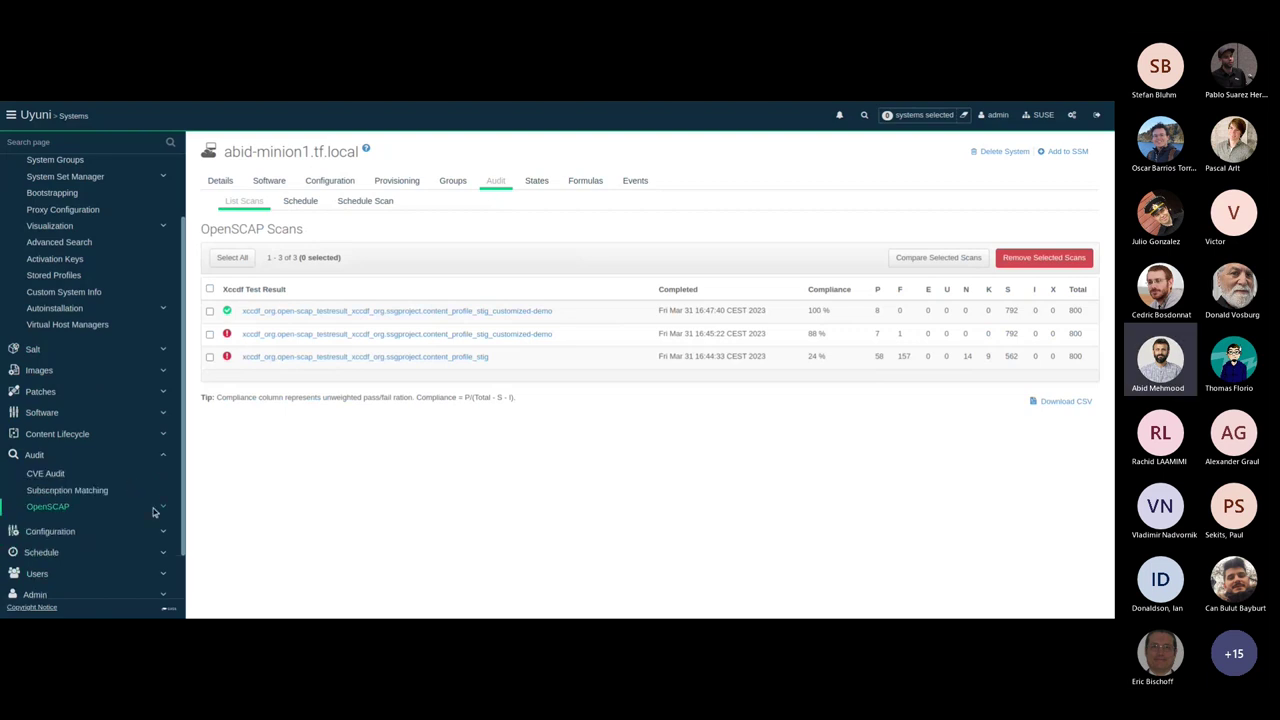
click(157, 508)
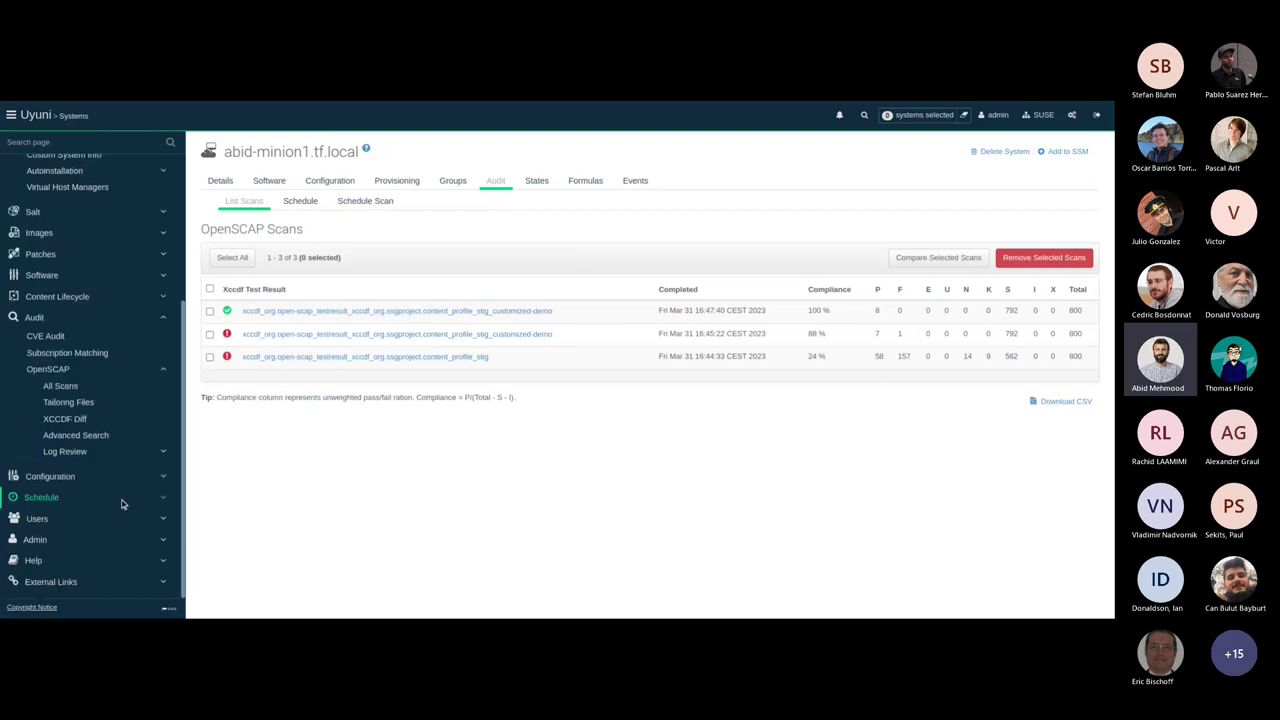
click(68, 402)
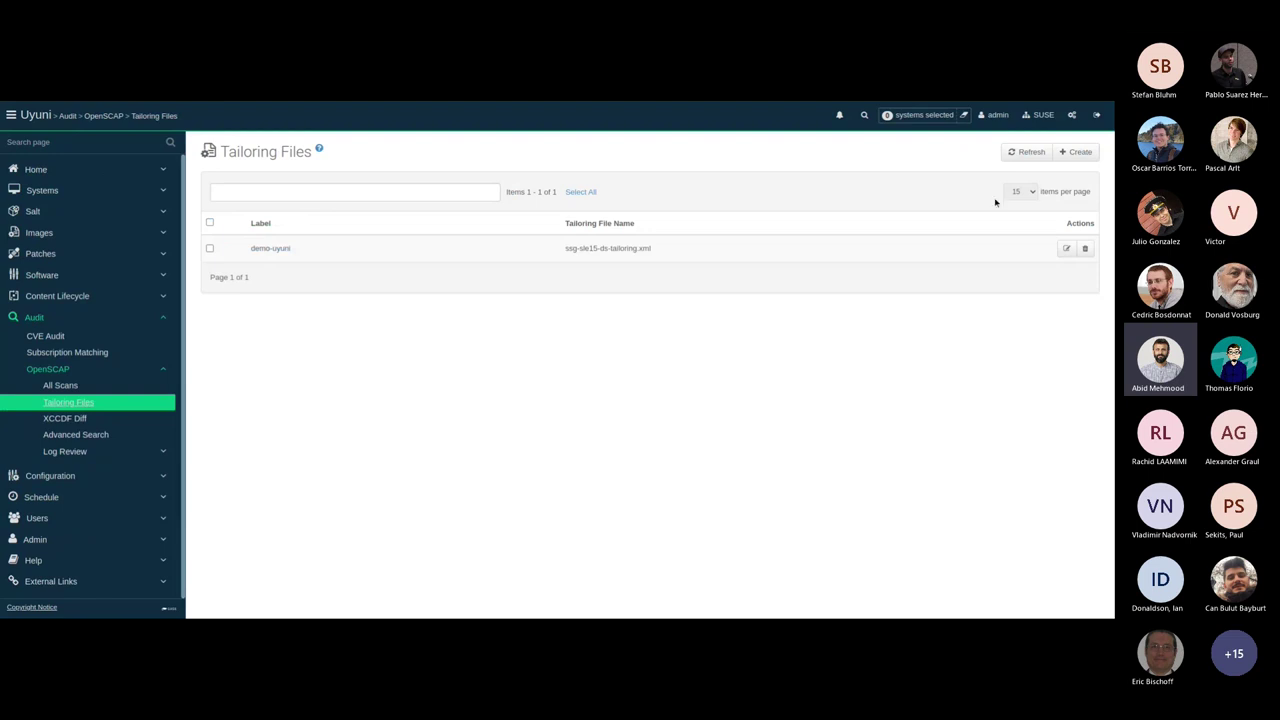
click(1072, 152)
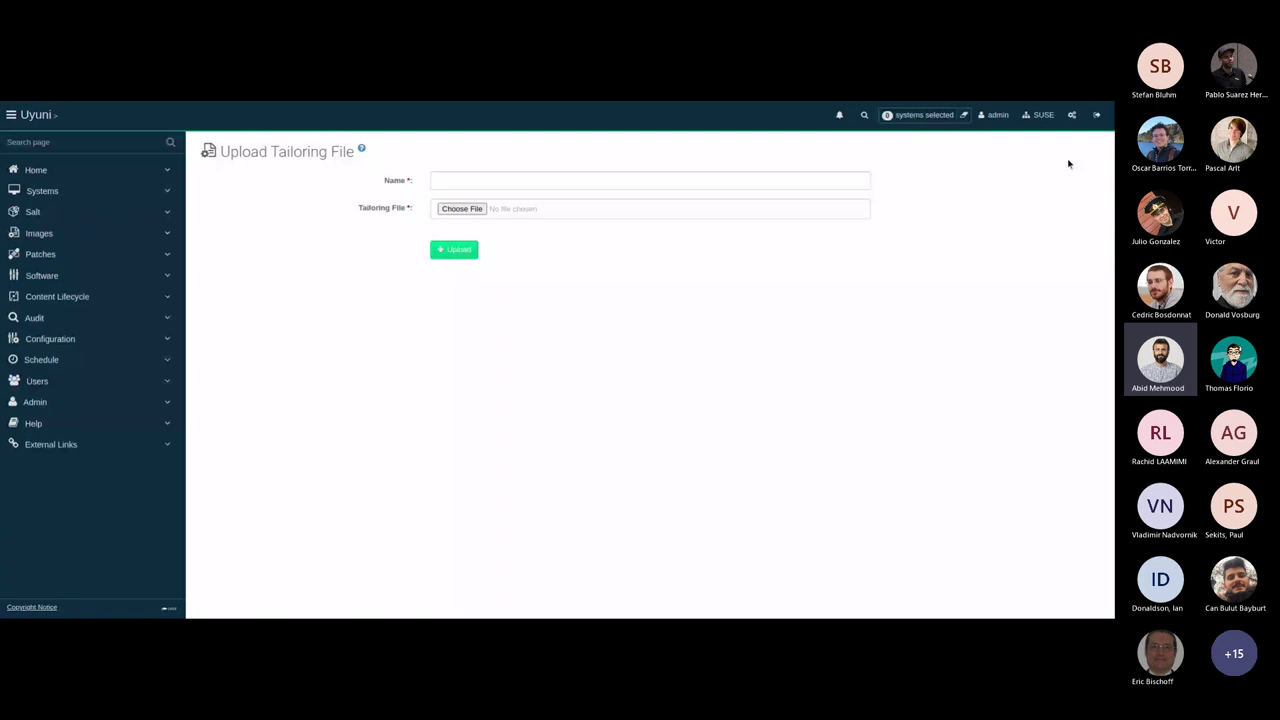
click(495, 181)
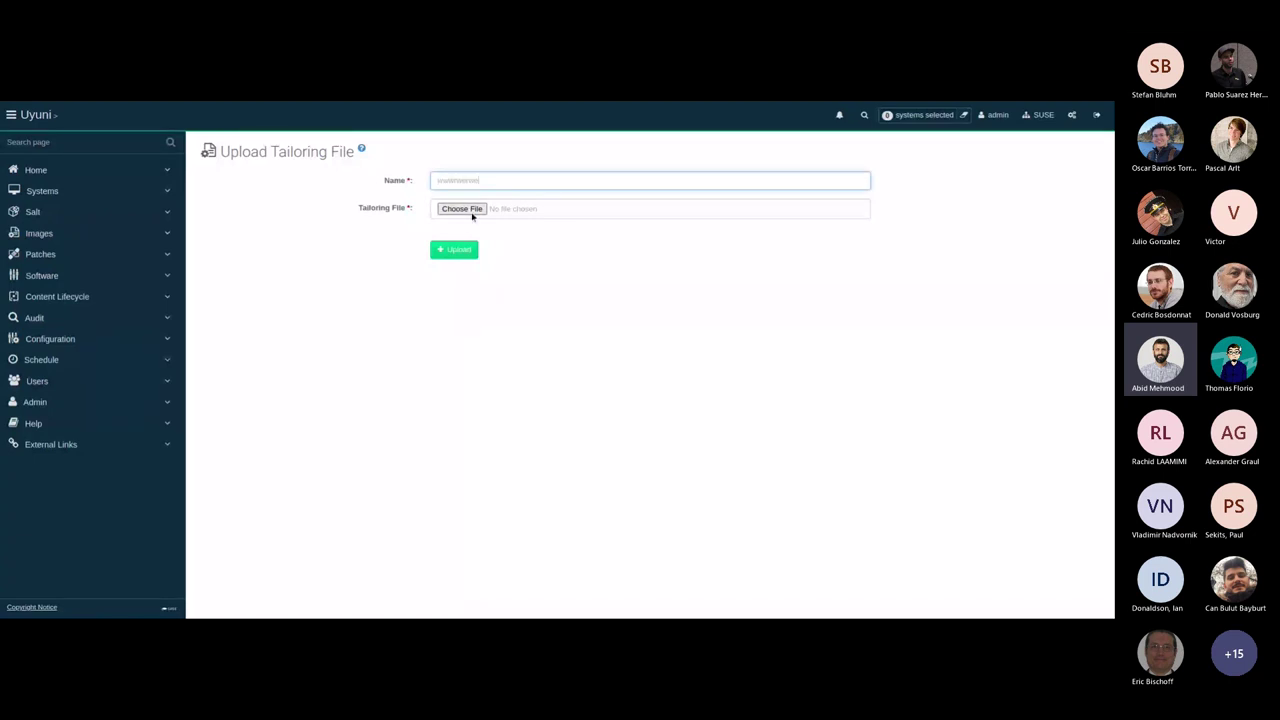
click(472, 212)
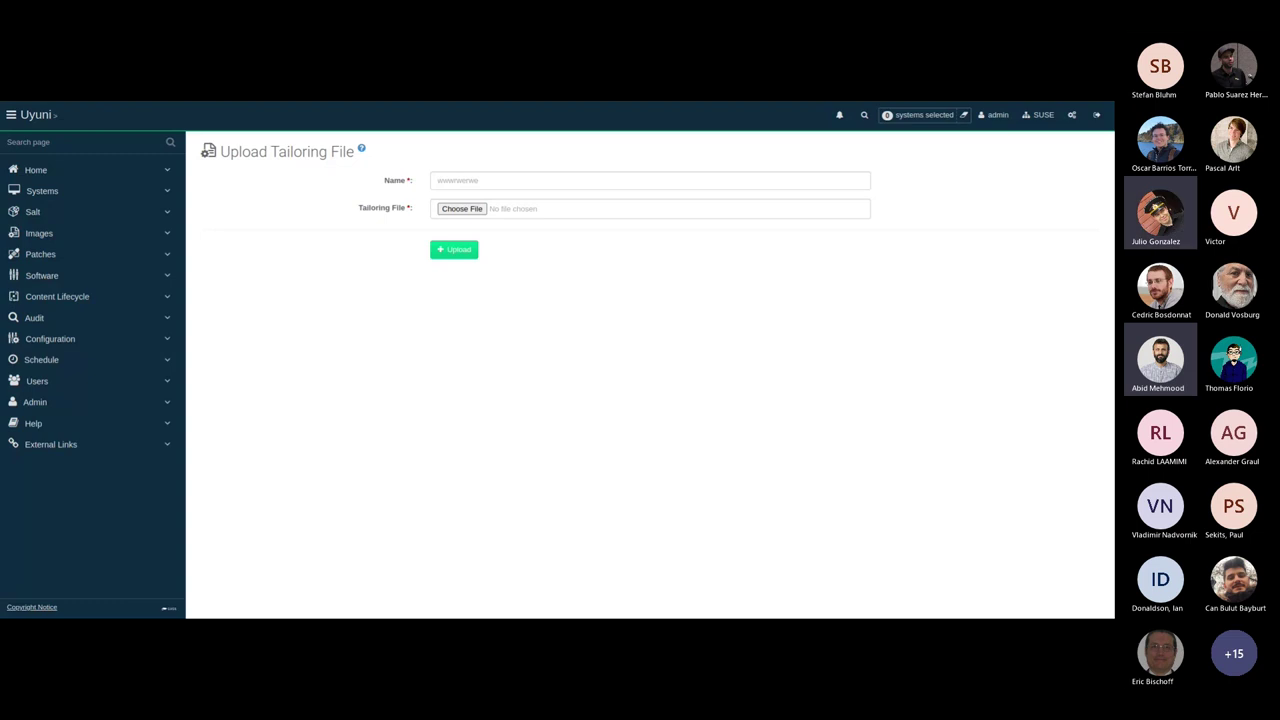
click(454, 249)
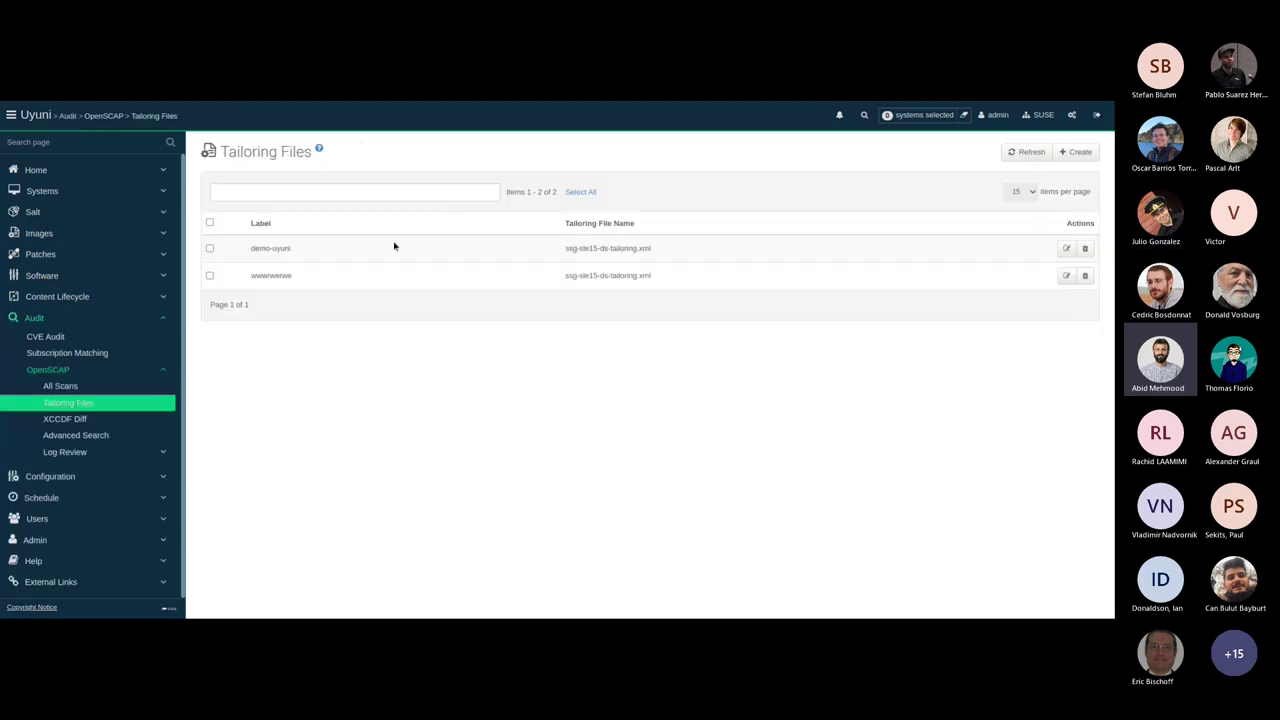
Expand the Systems section of the site navigation.
click(61, 197)
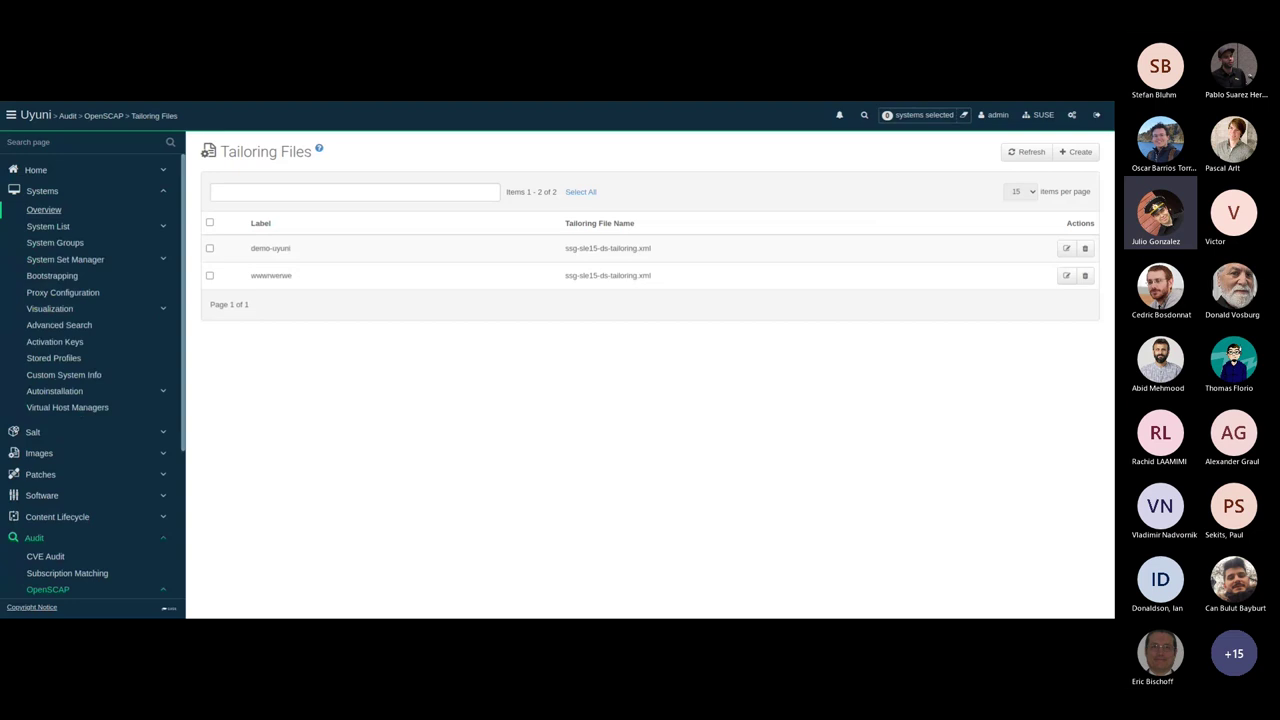